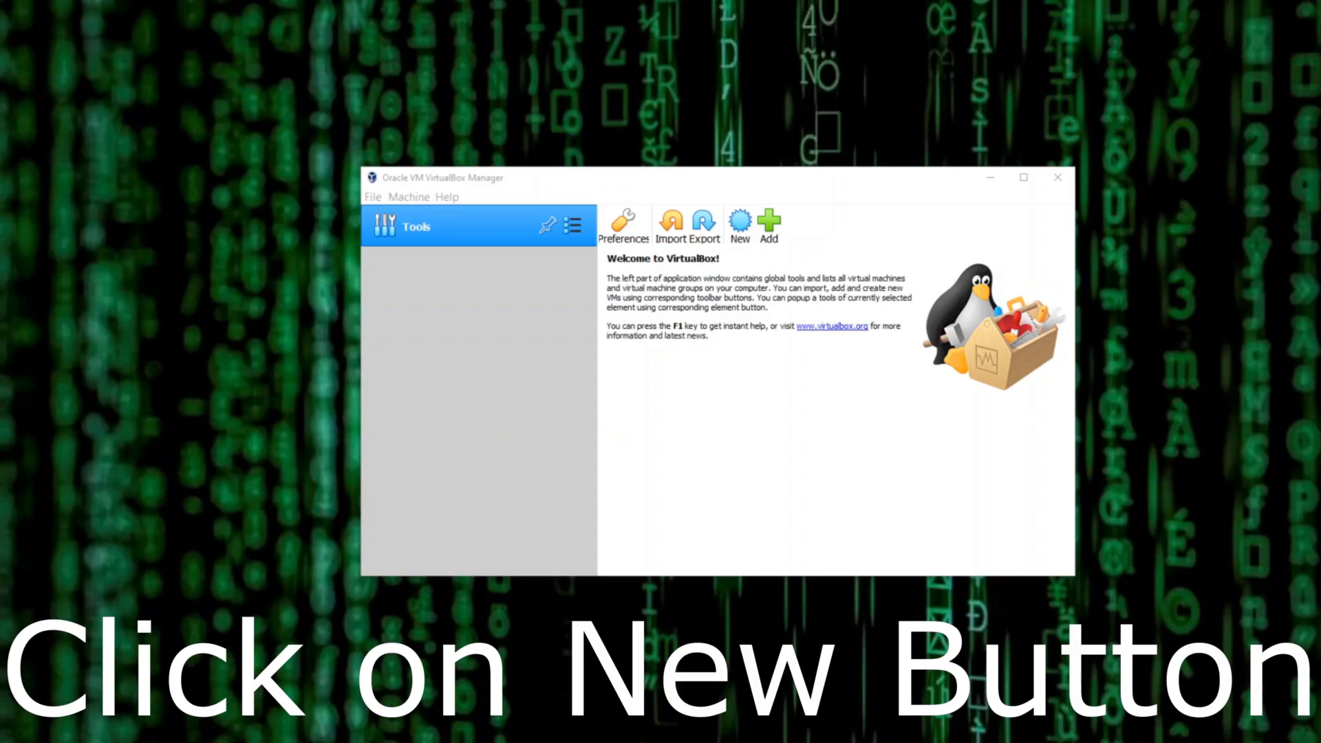
Start a new virtual machine named MacOS with type Mac OS X and version Mac OS X (64-bit)
left_click(734, 226)
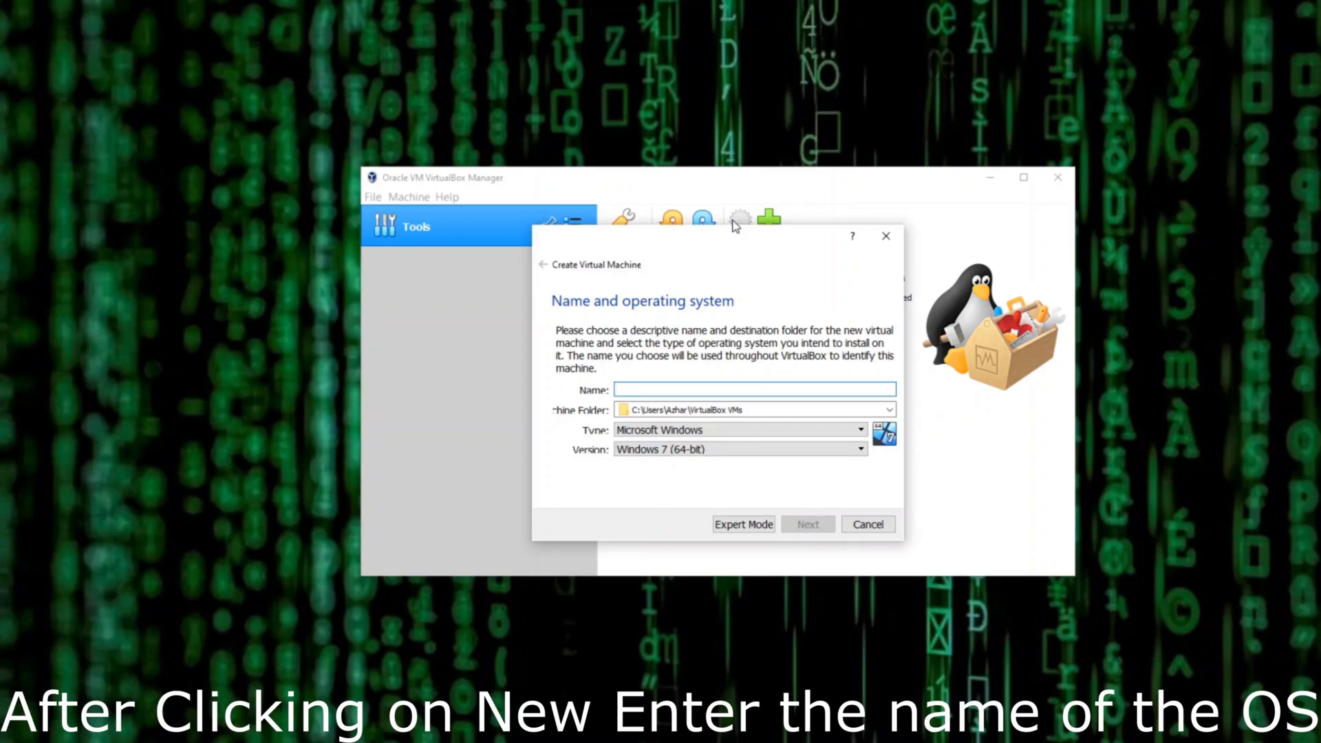
type("MacOS")
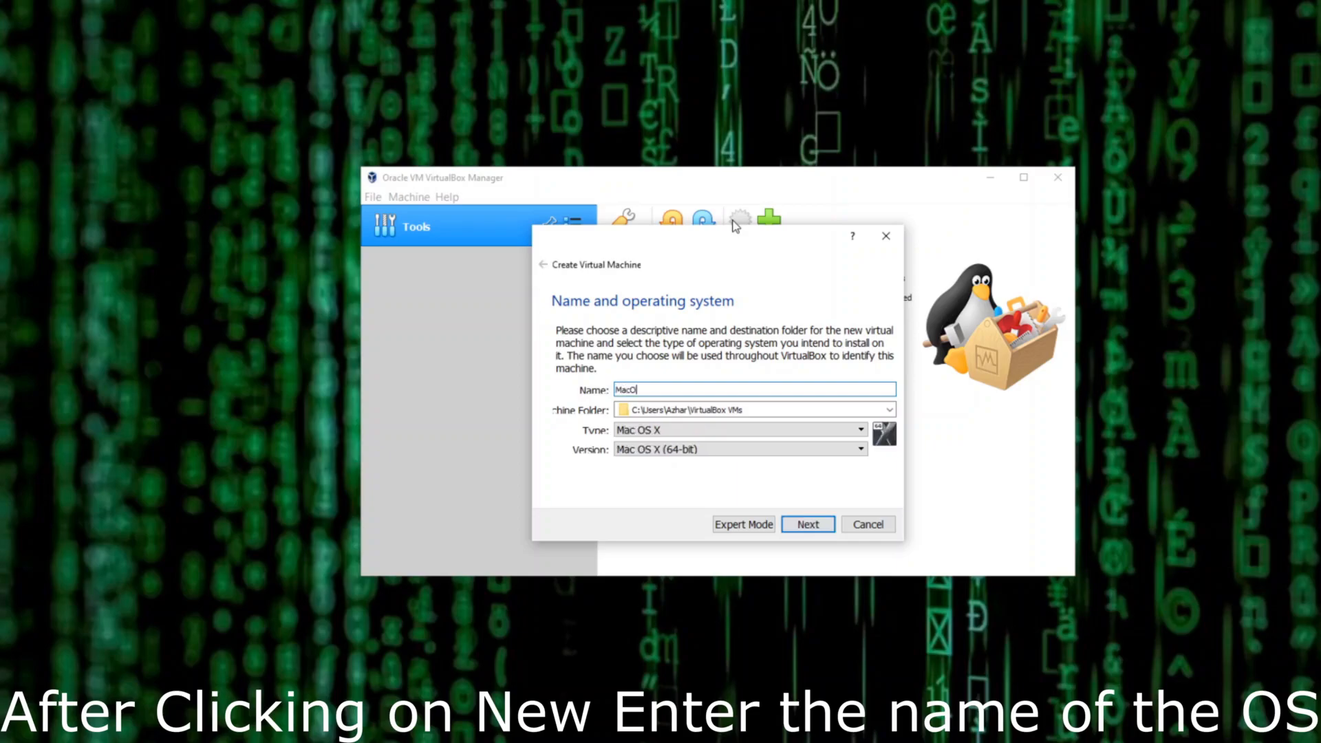
left_click(808, 524)
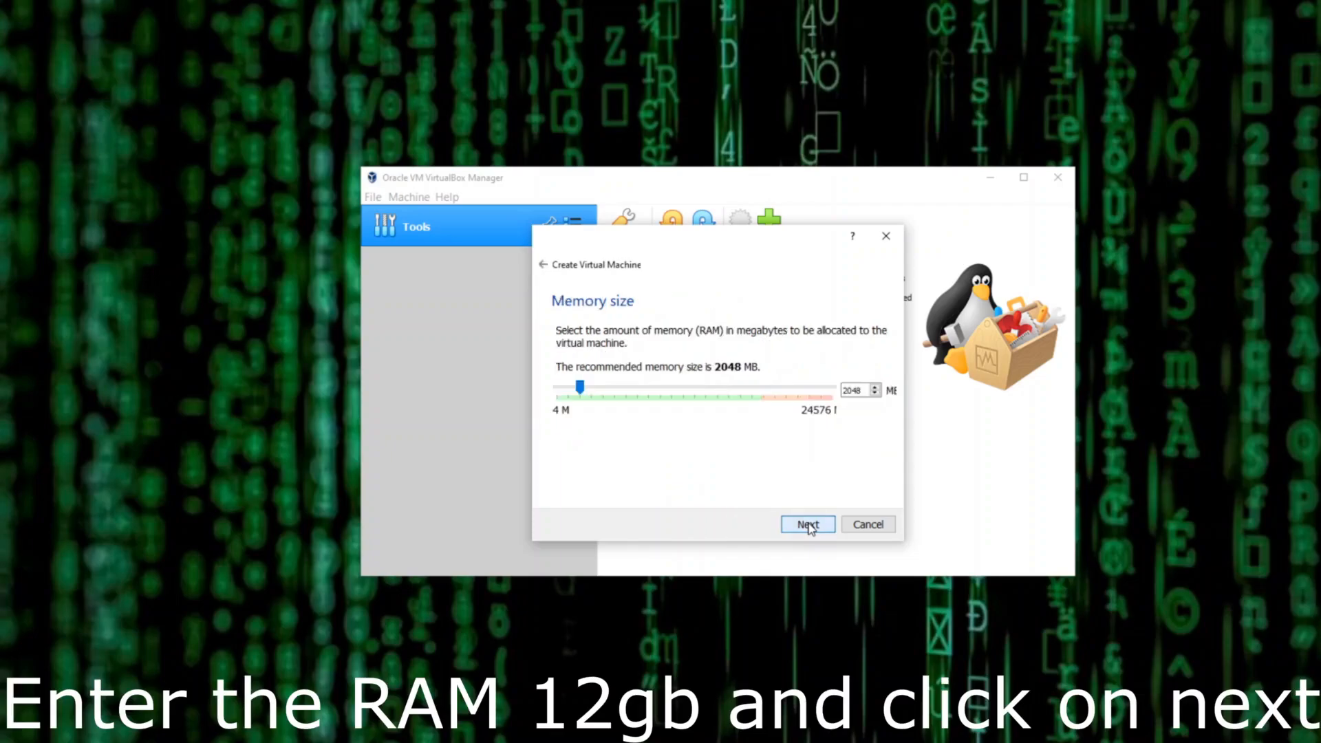
Set the new machine's memory size to 12288 MB and continue to the hard disk setup
left_click(861, 386)
key("BackSpace")
key("BackSpace")
key("BackSpace")
key("BackSpace")
type("12288")
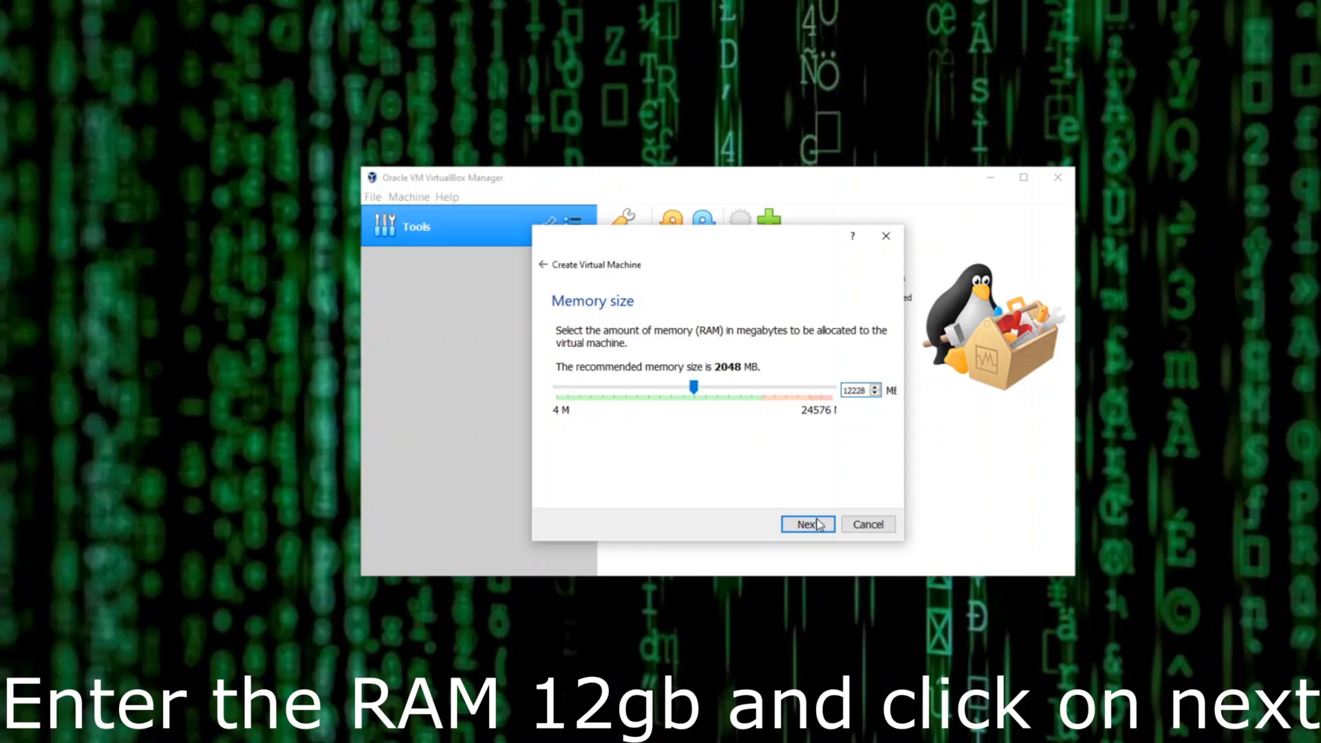
key("Left")
key("BackSpace")
type("8")
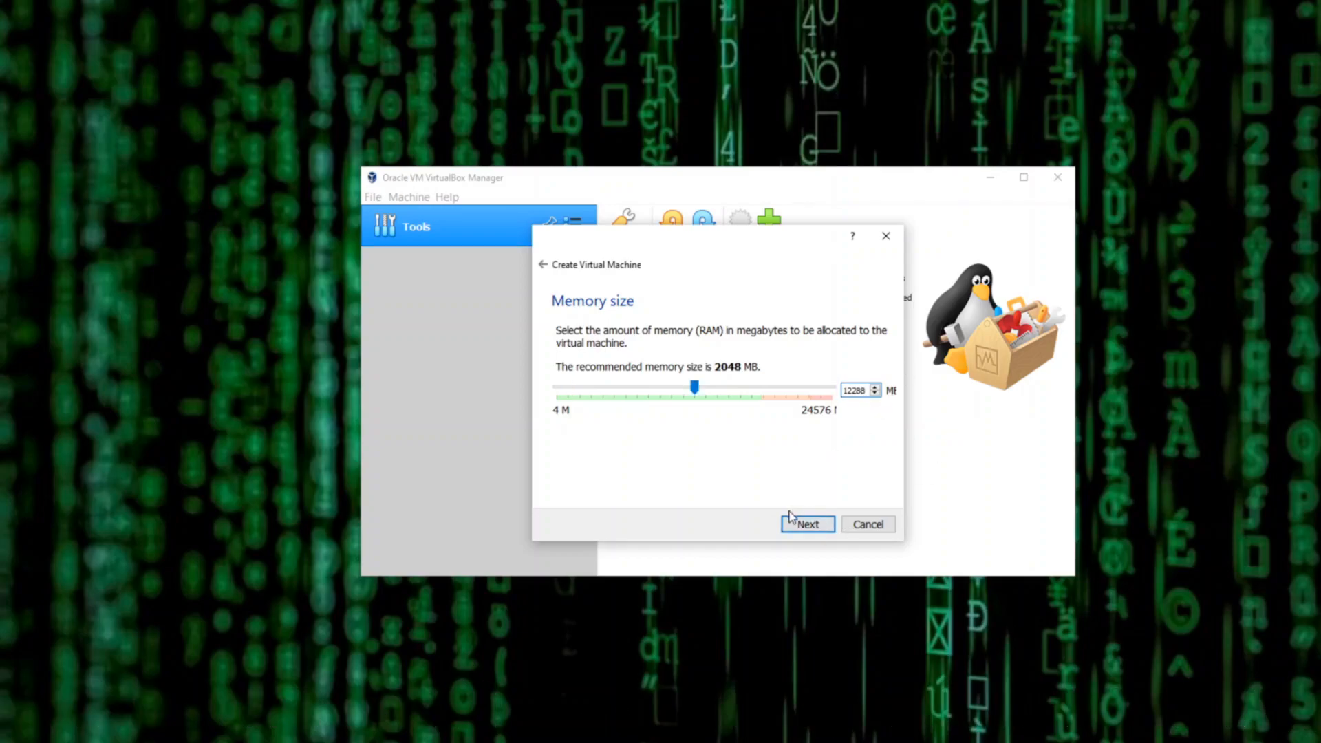
left_click(796, 526)
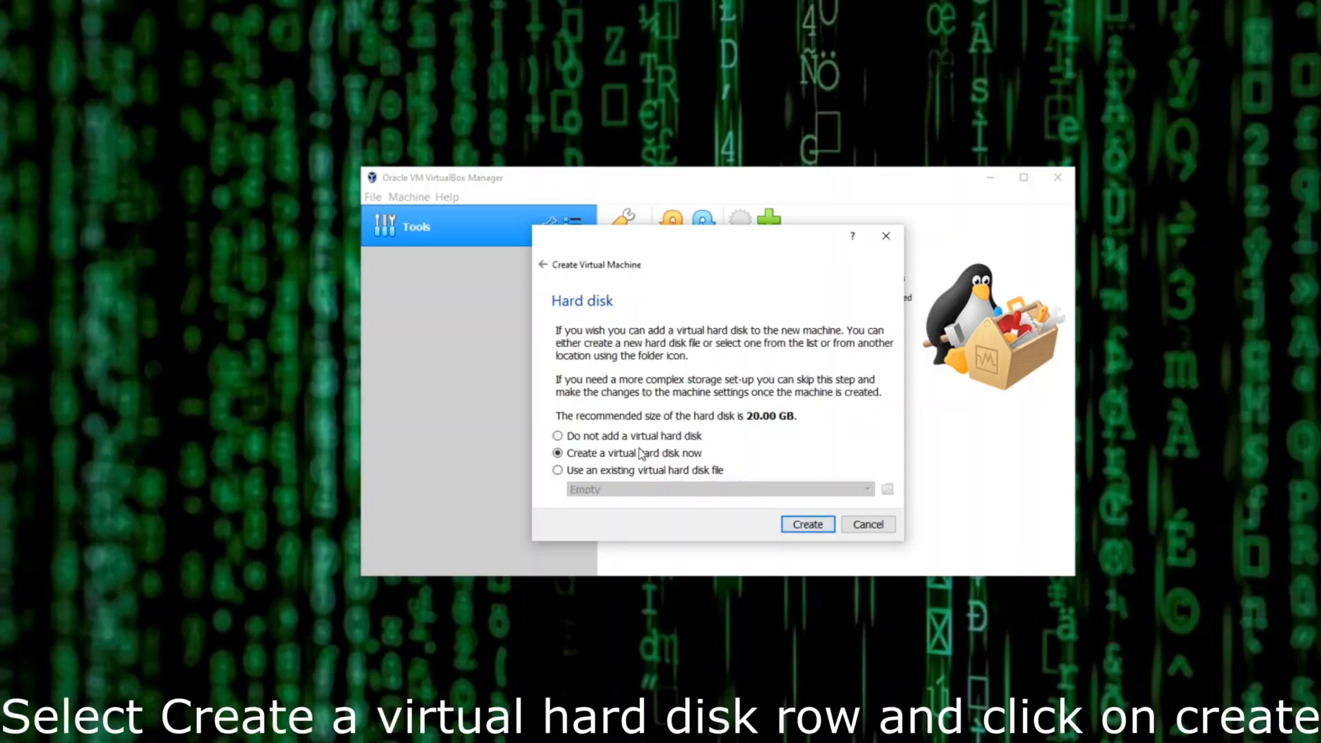
Choose to create a virtual hard disk now, as a dynamically allocated VDI (VirtualBox Disk Image)
left_click(801, 524)
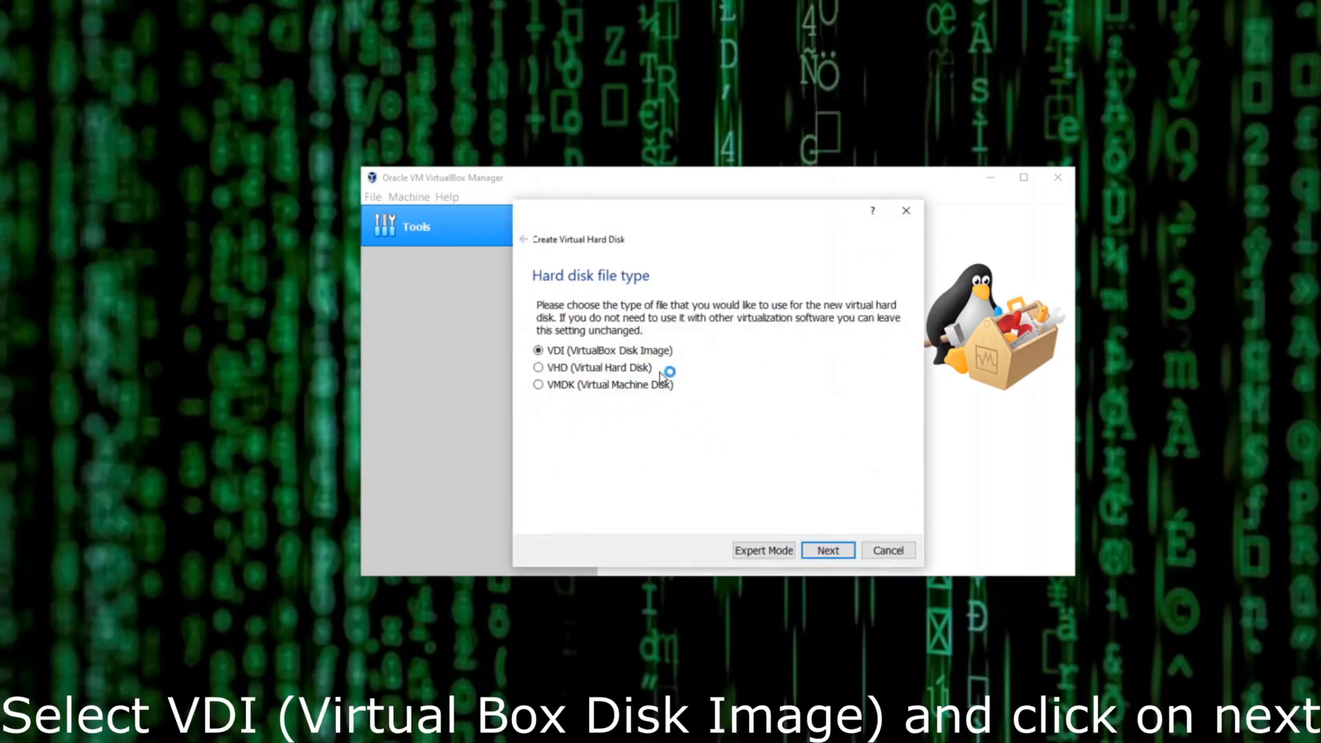
left_click(824, 555)
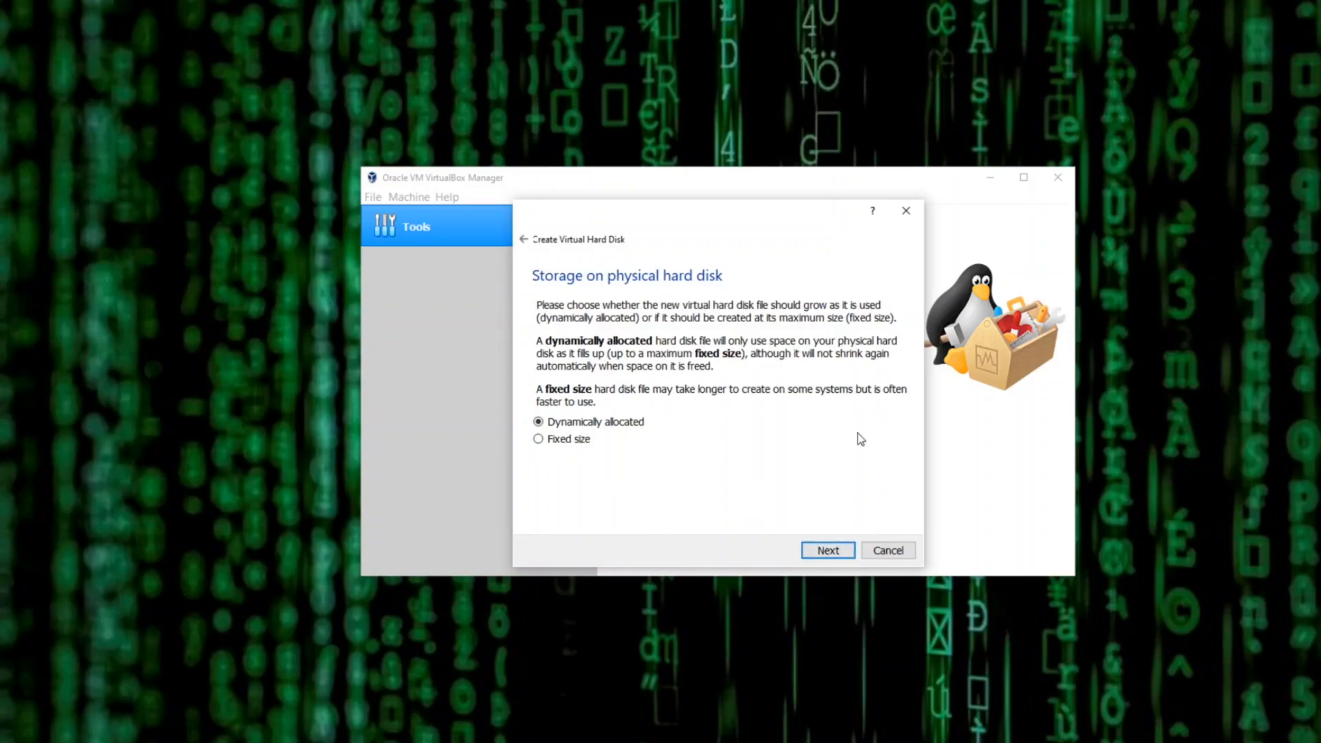
left_click(829, 549)
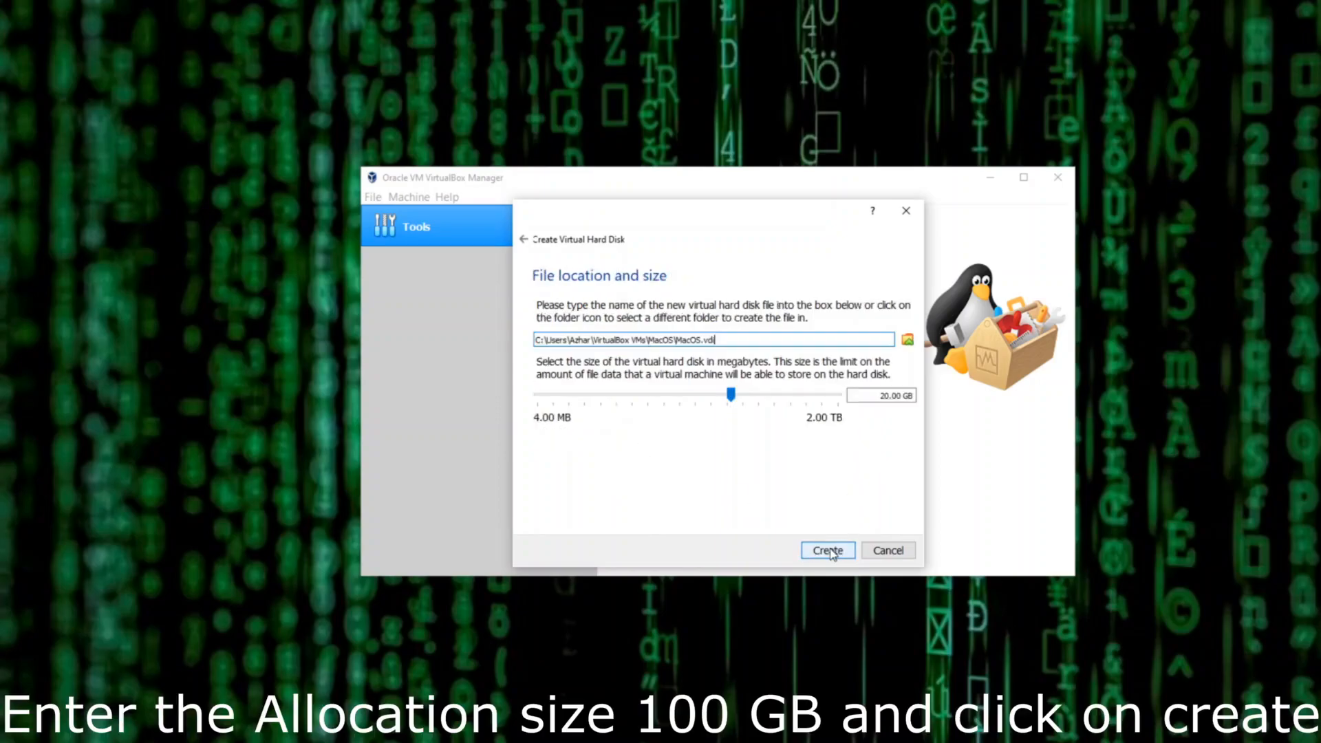
Set the virtual hard disk's size to 100 GB and create it
left_click(891, 397)
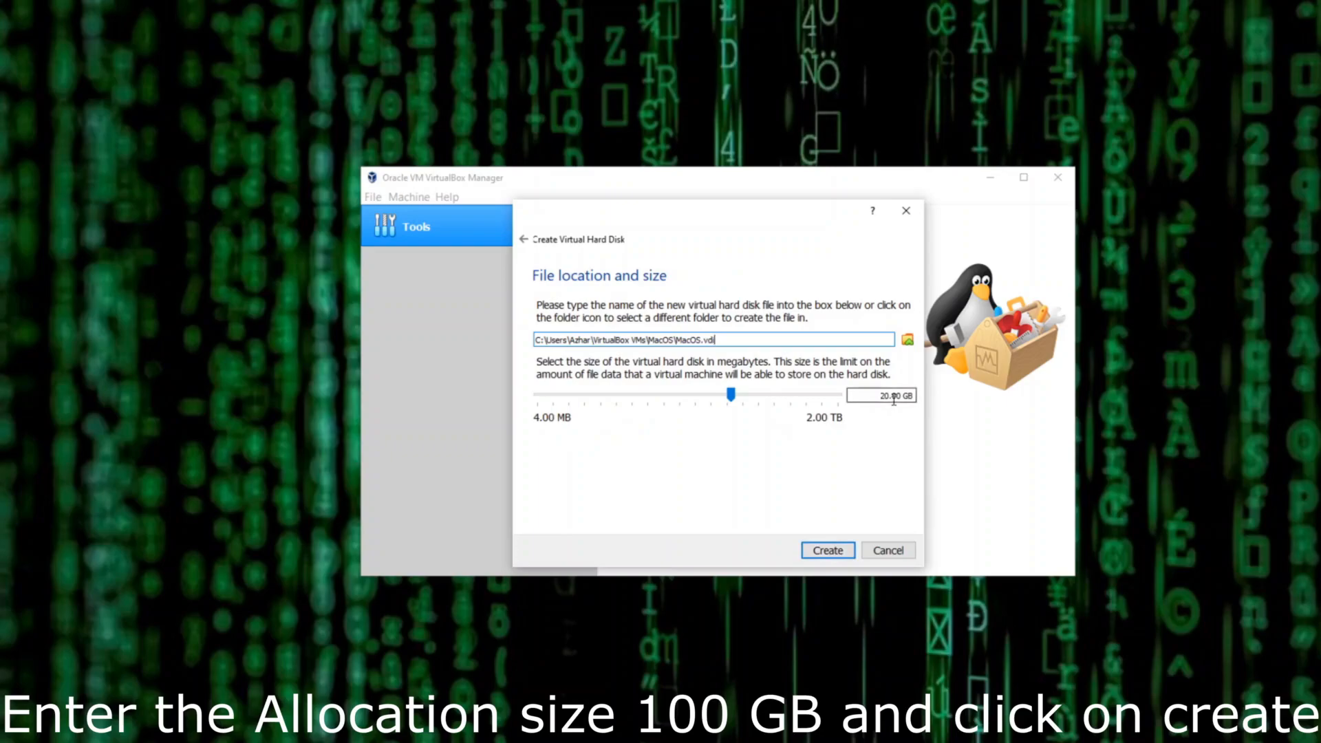
key("BackSpace")
key("BackSpace")
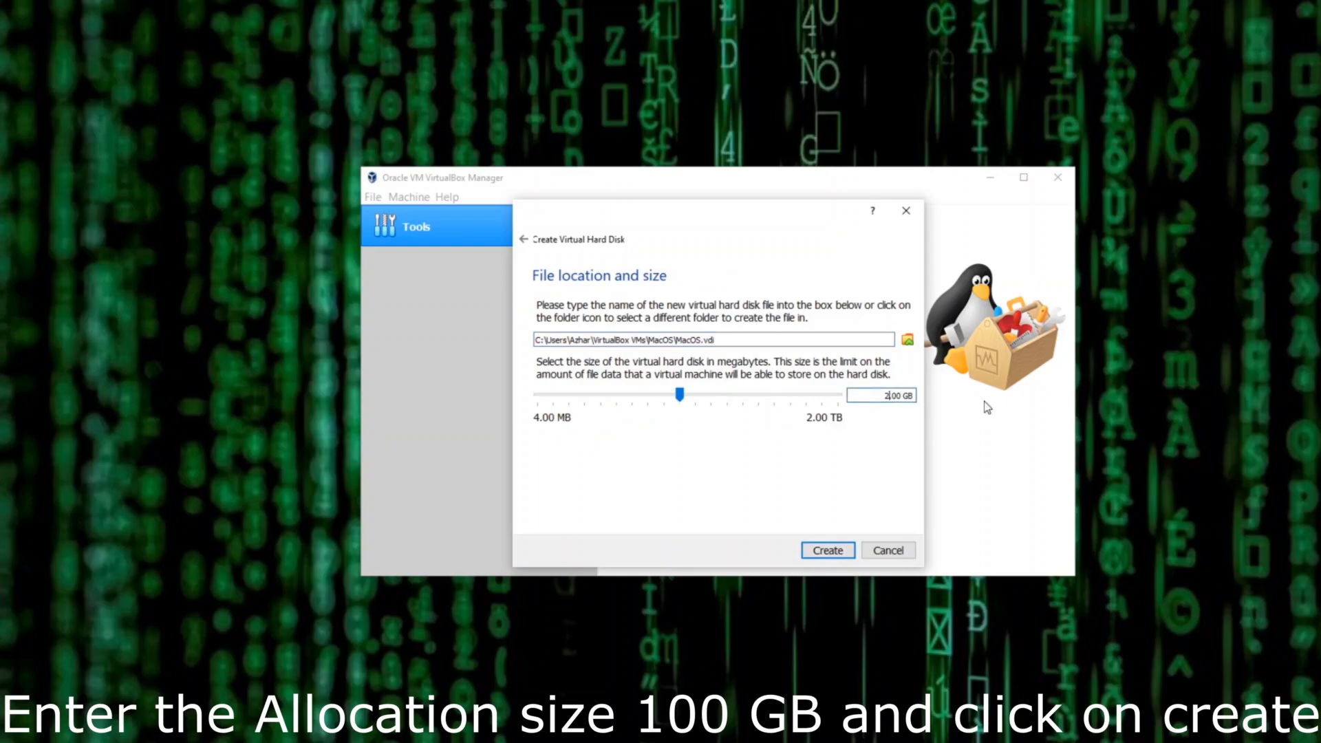
type("100")
left_click(847, 549)
In the MacOS machine's system settings, disable Floppy as a boot device and move it to the end of the boot order
left_click(637, 236)
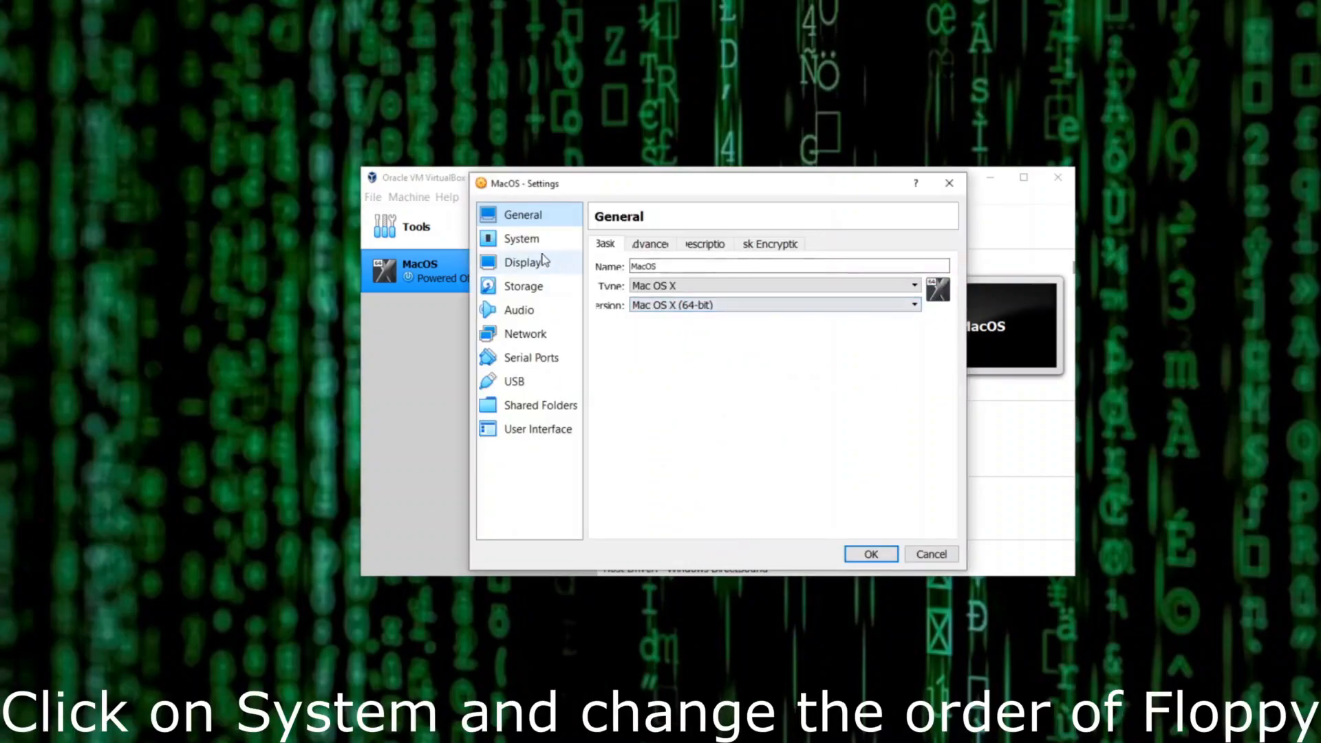
left_click(528, 242)
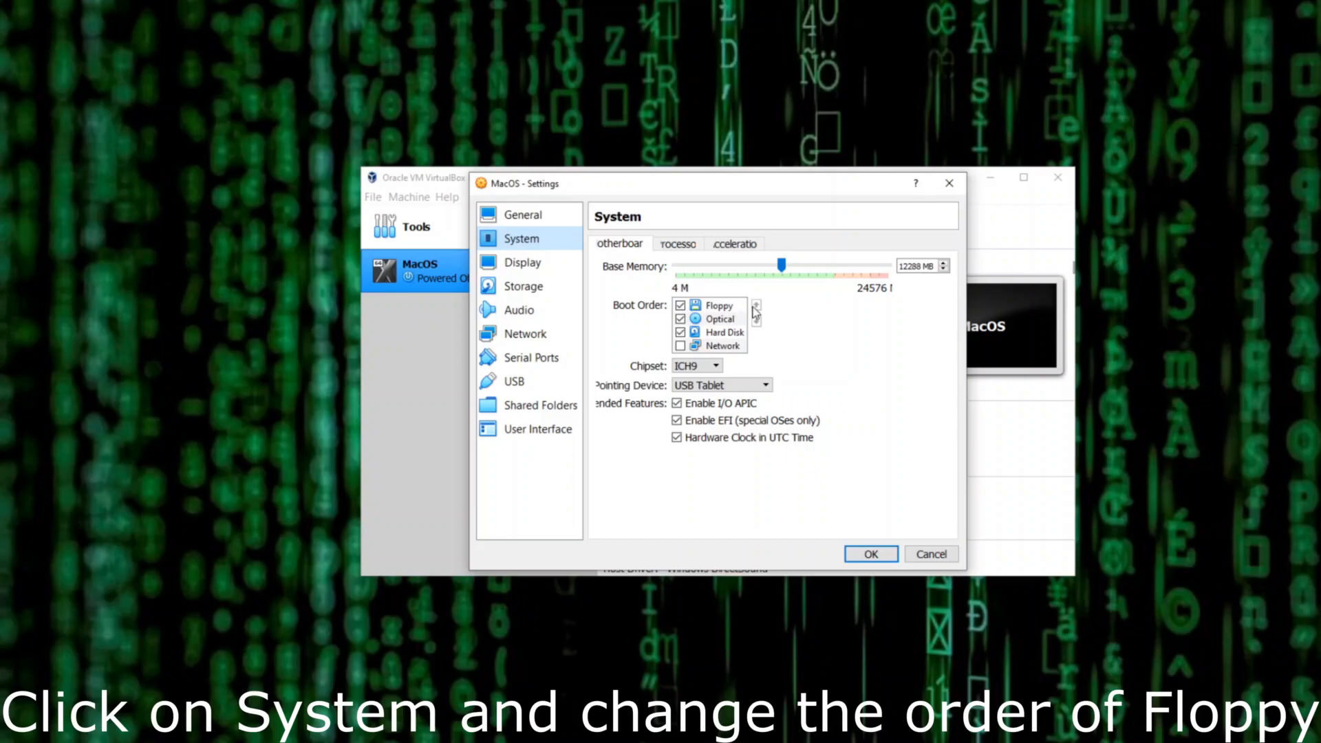
left_click(680, 305)
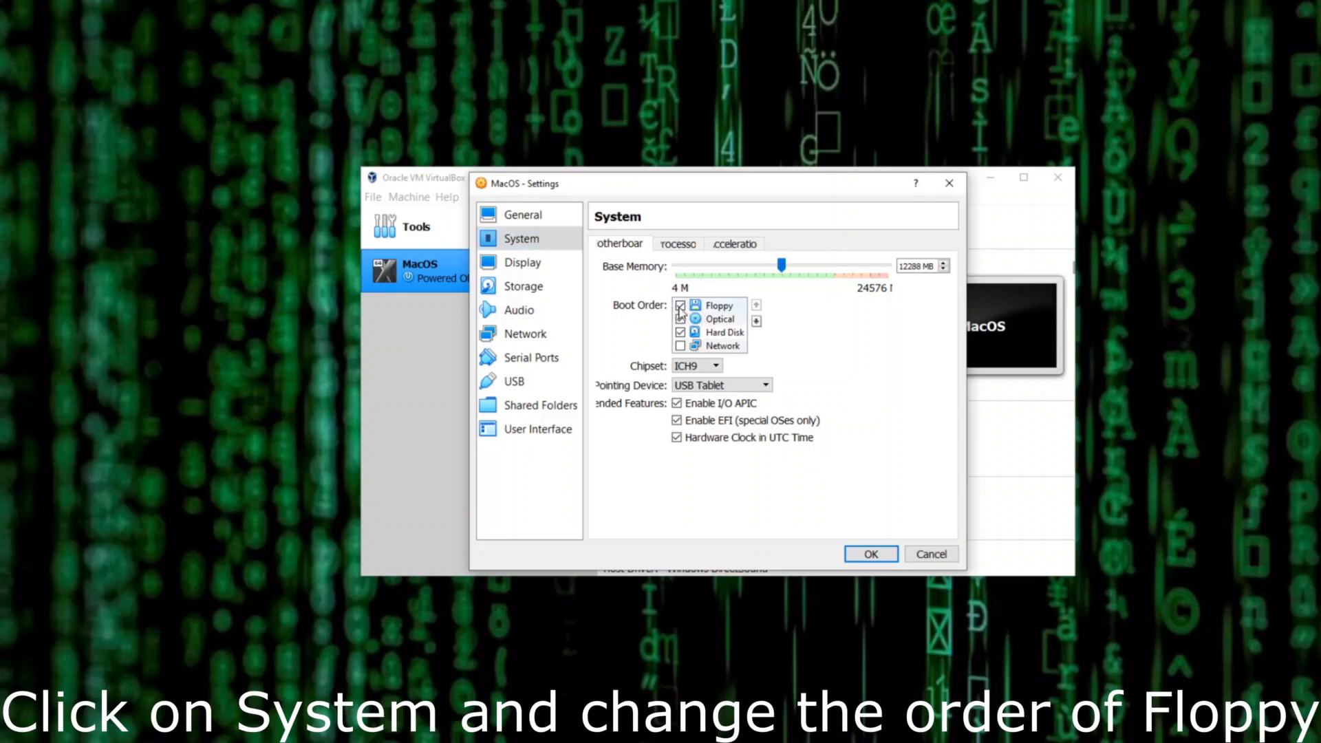
left_click(756, 322)
left_click(756, 321)
left_click(756, 321)
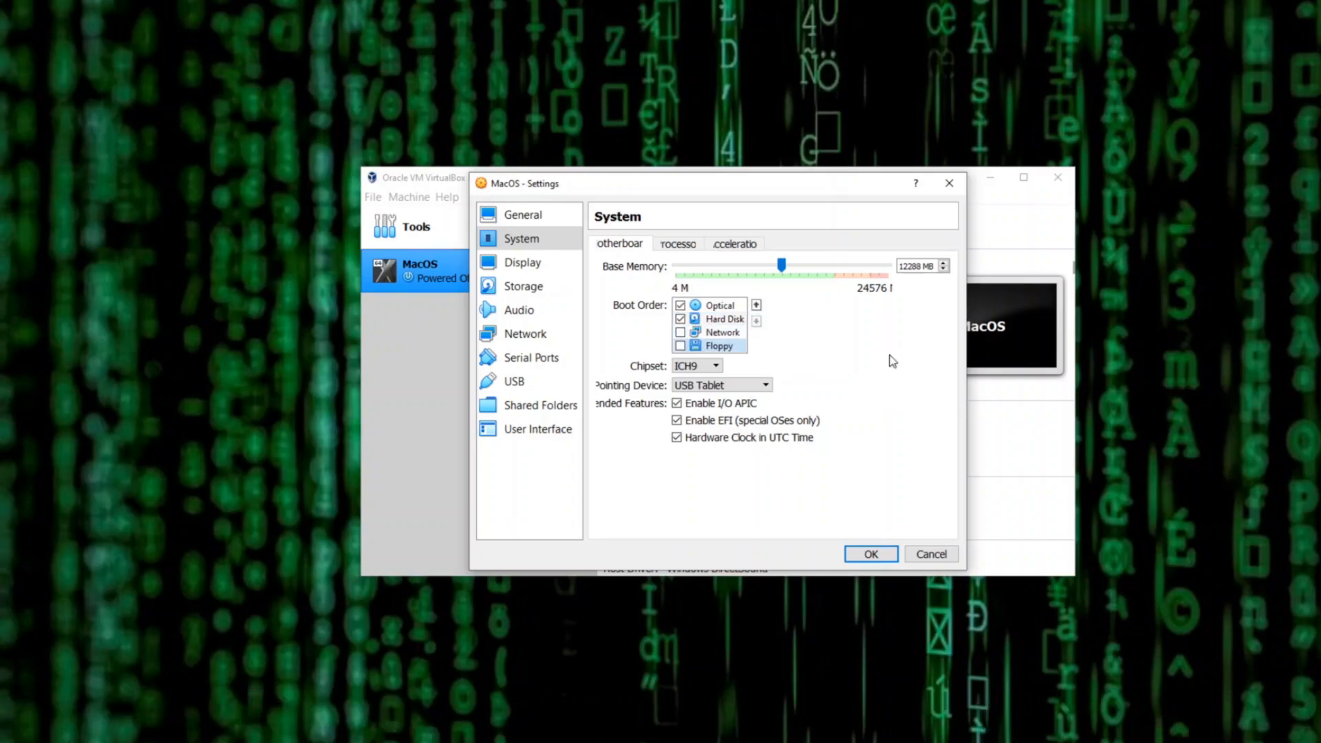
Set the MacOS machine's processor count to 4
left_click(672, 244)
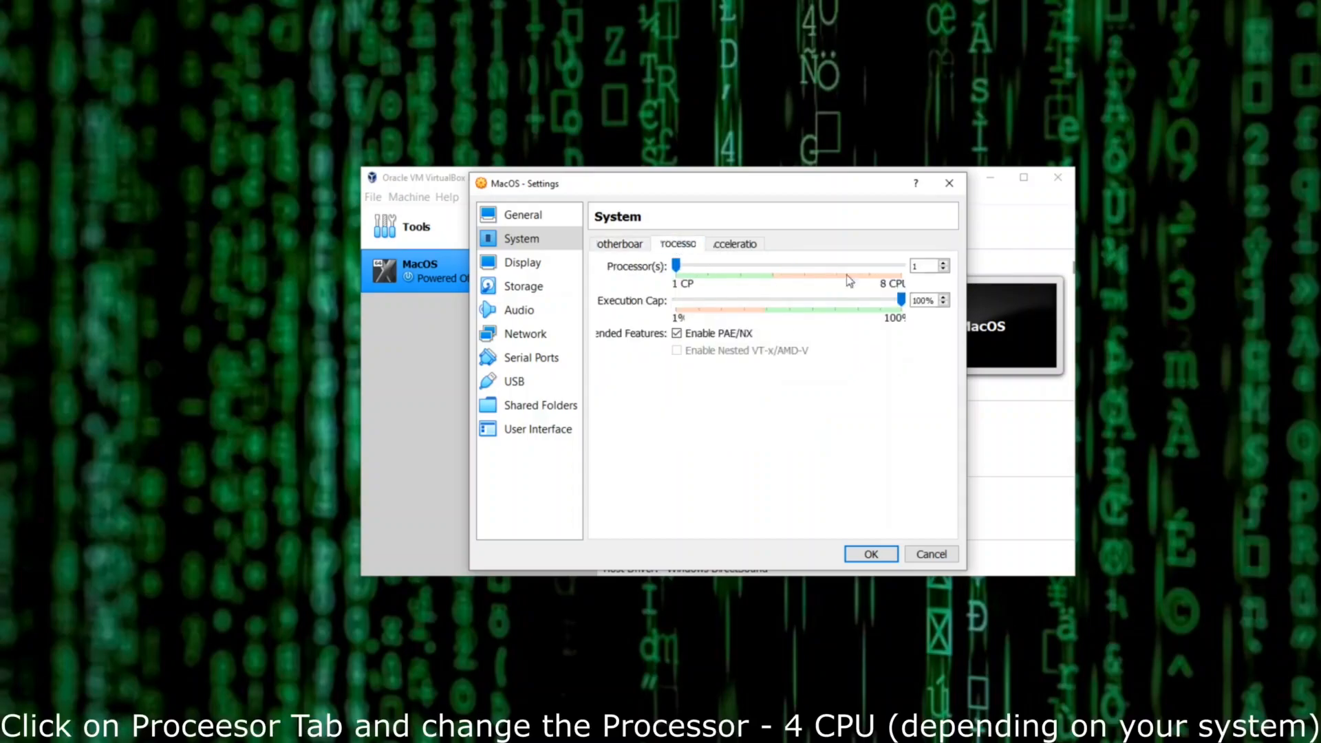
double_click(923, 267)
type("4")
Set the video memory to 128 MB and the graphics controller to VMSVGA, check for the USB 1.1 controller, and save the settings
left_click(523, 262)
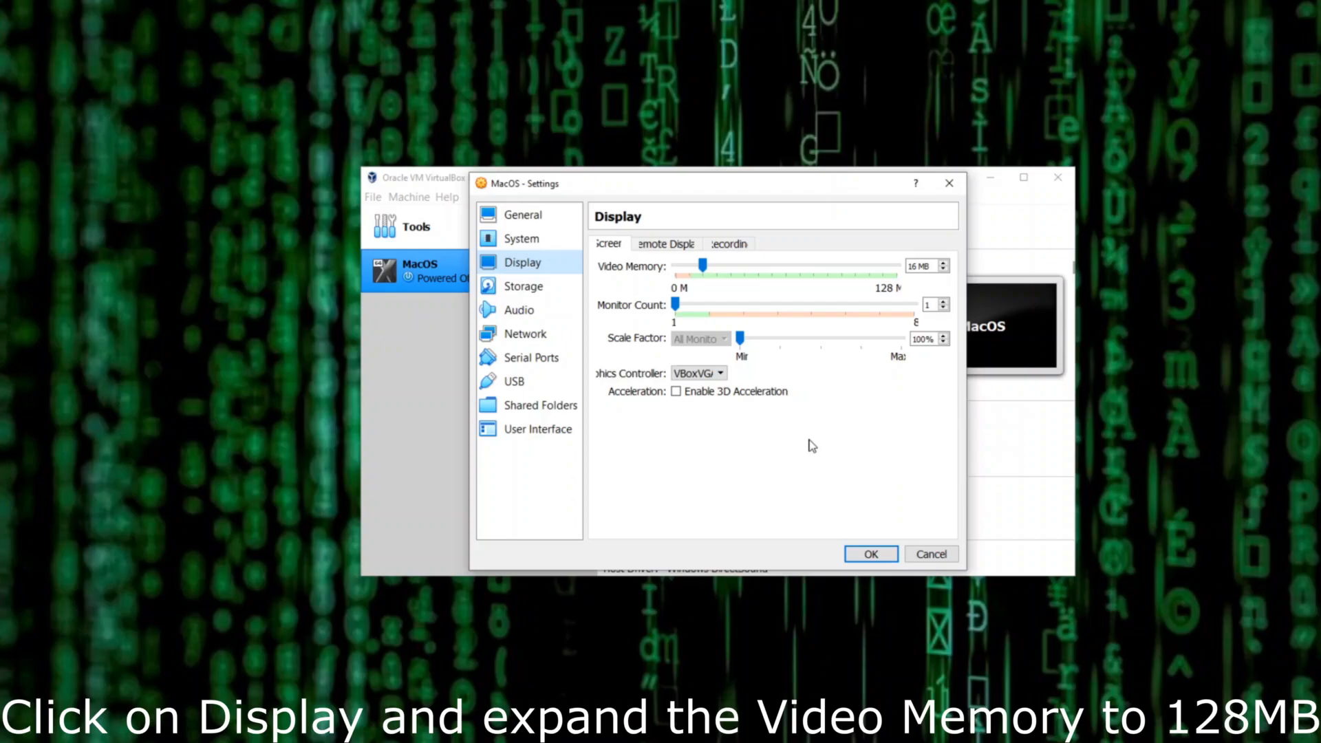
left_click_drag(703, 265, 897, 266)
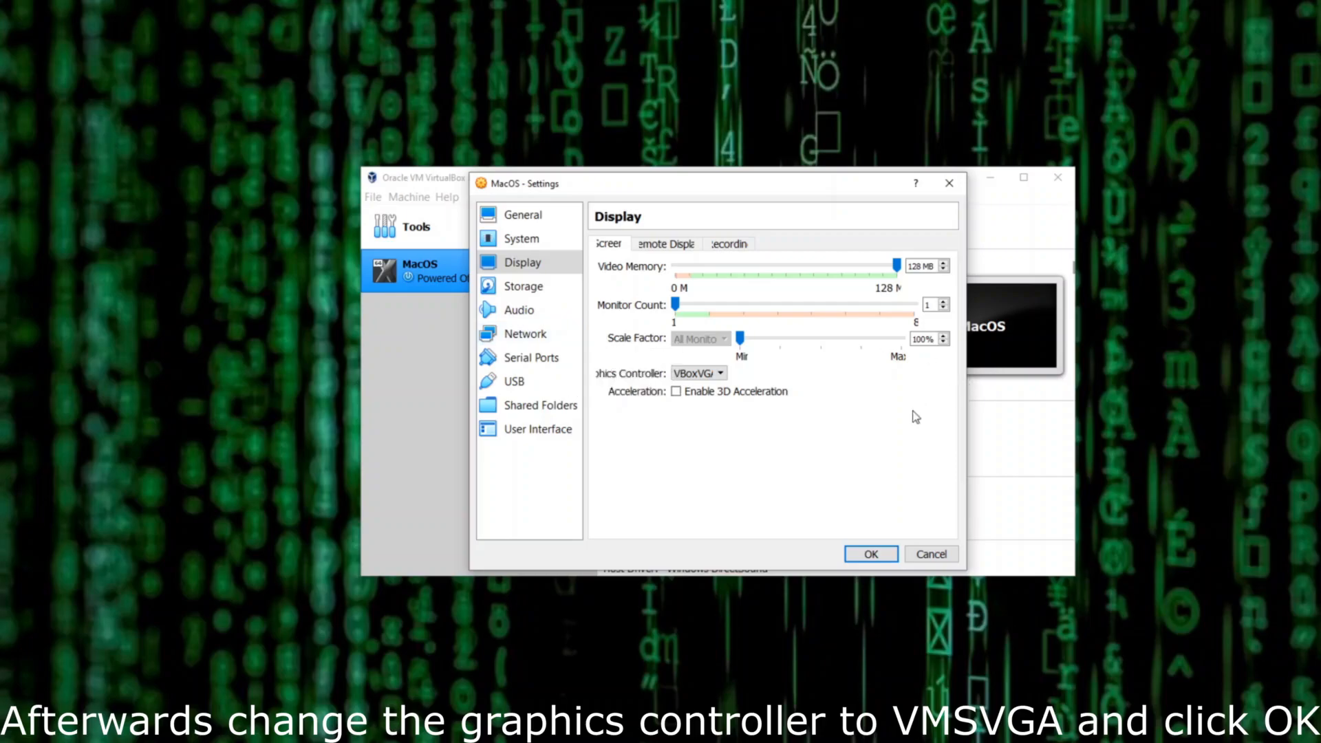
left_click(698, 376)
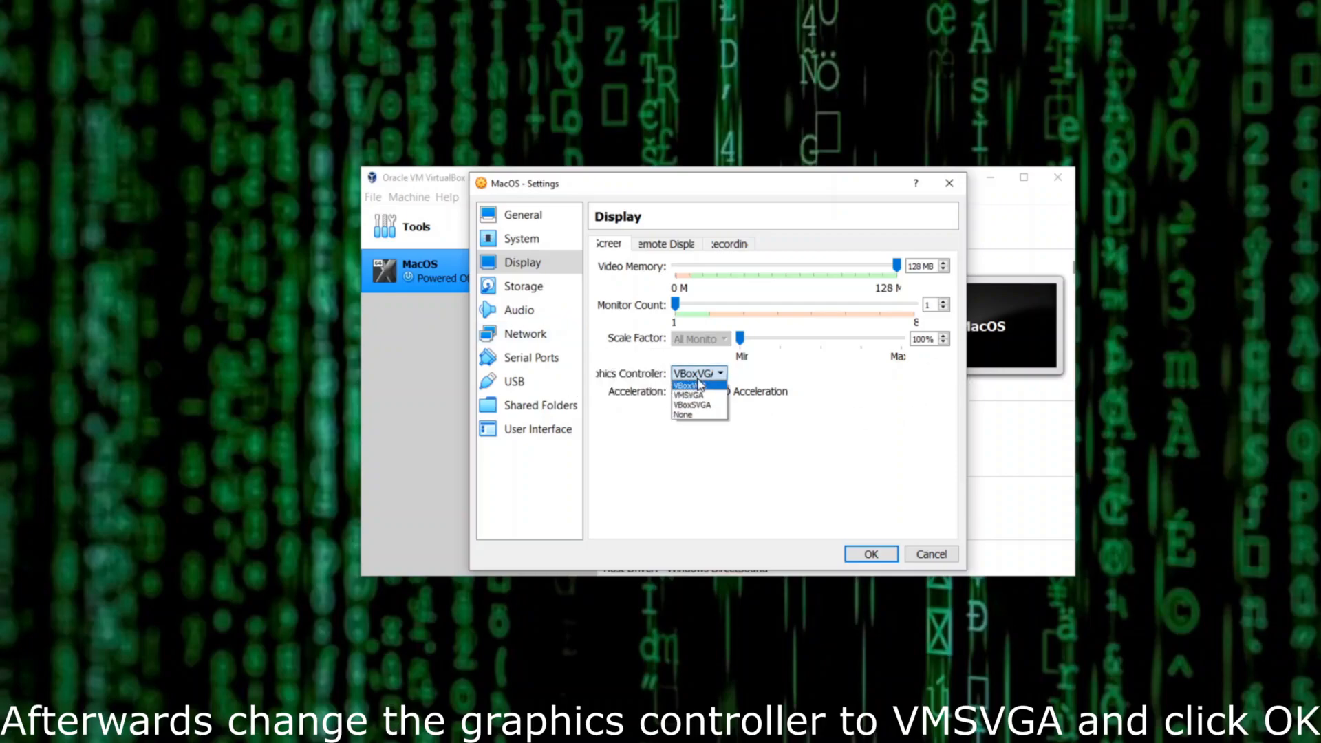
left_click(719, 397)
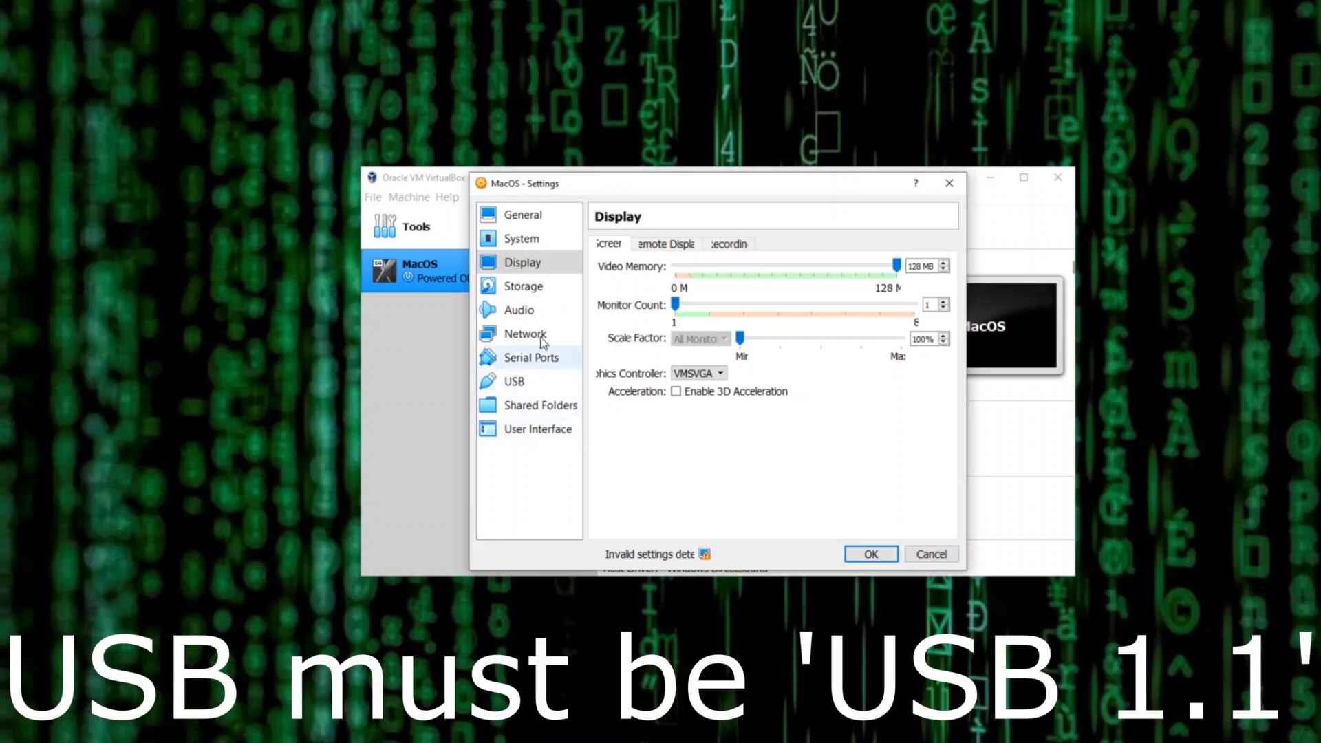
left_click(526, 383)
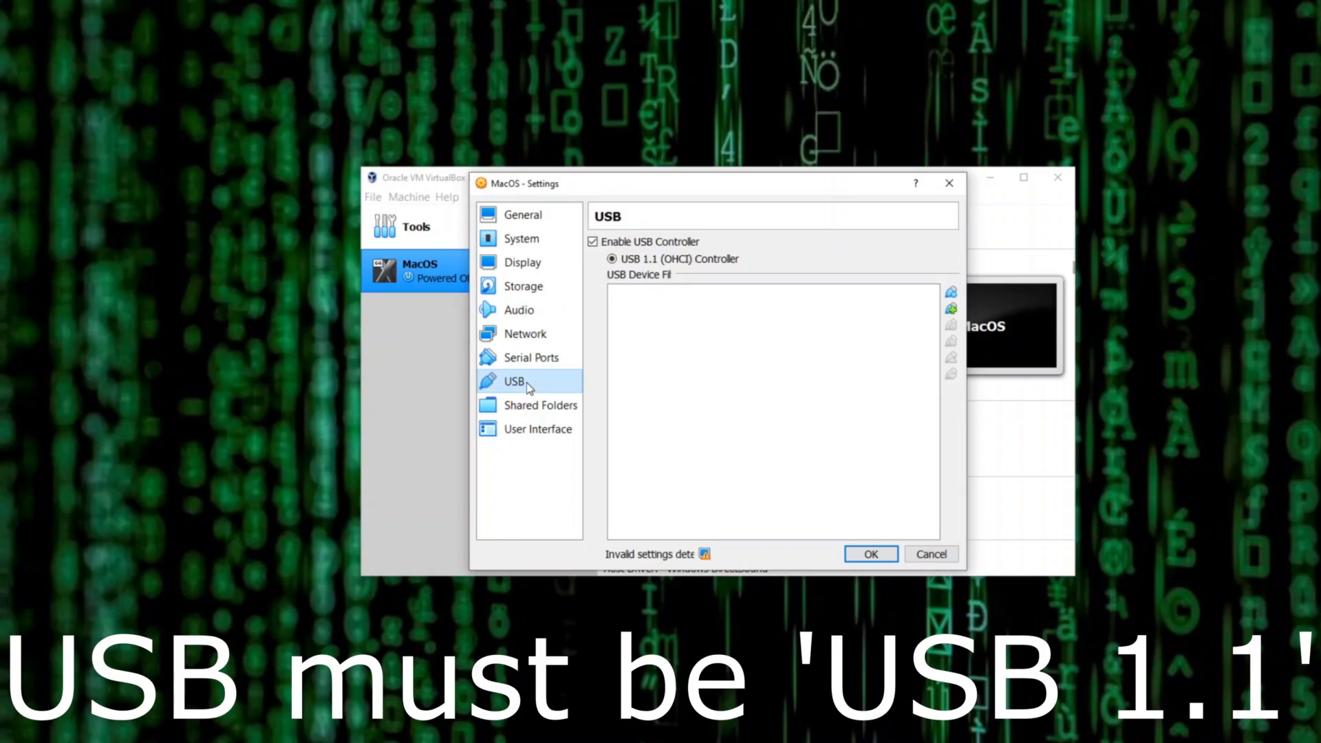
left_click(893, 551)
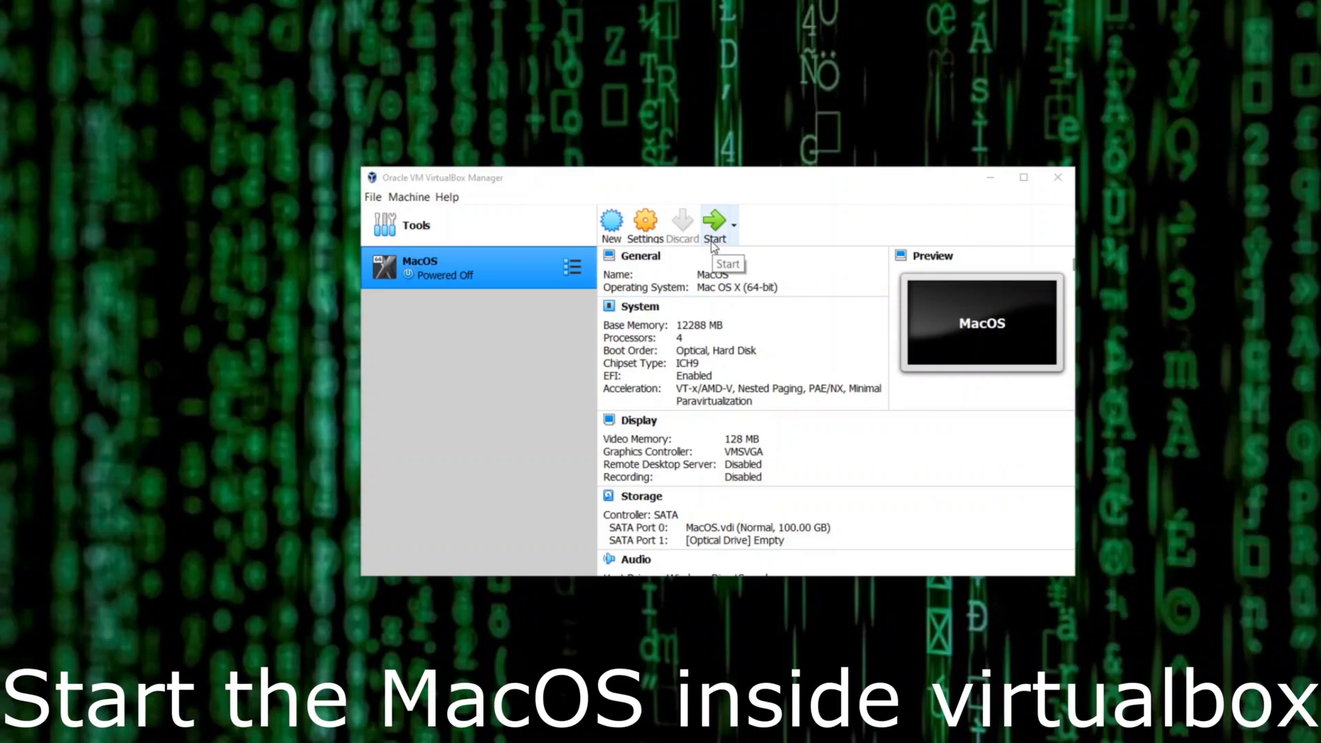
Start the MacOS virtual machine in a maximized window and choose English (India) as the installer language
left_click(715, 231)
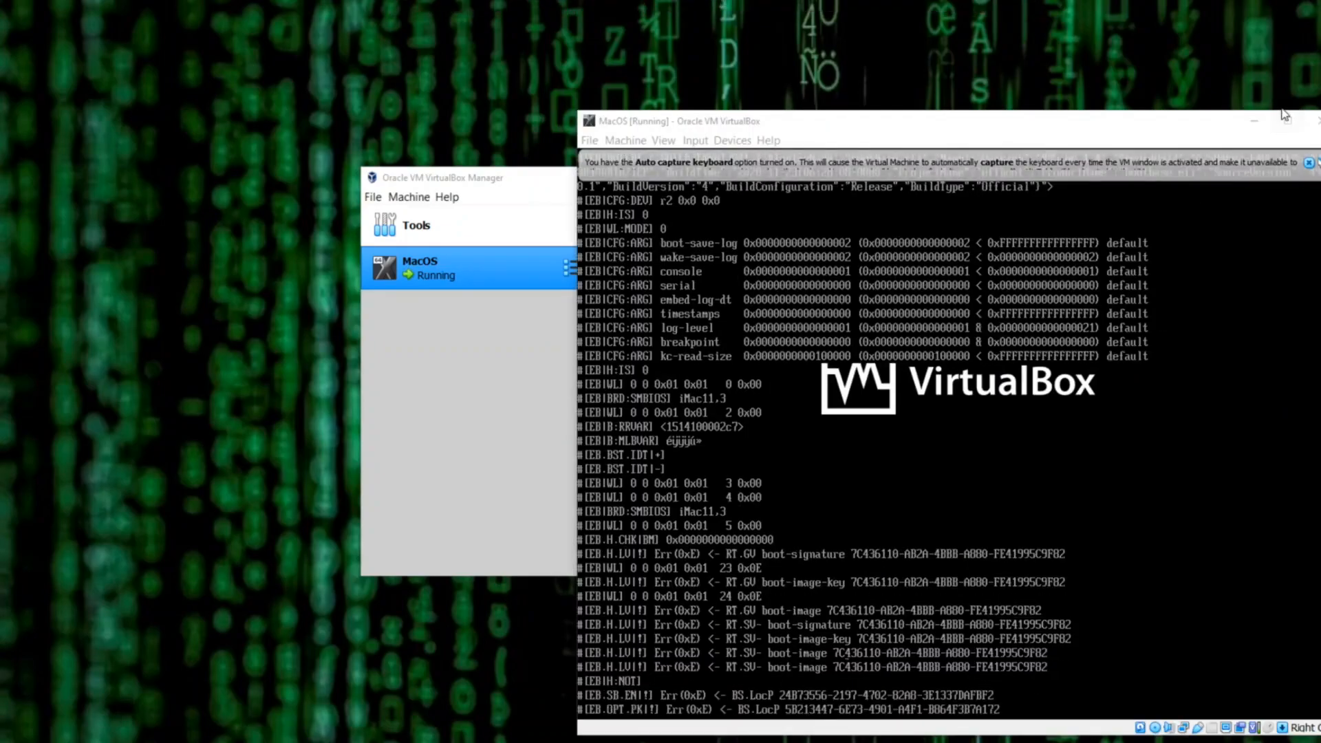
left_click(1289, 123)
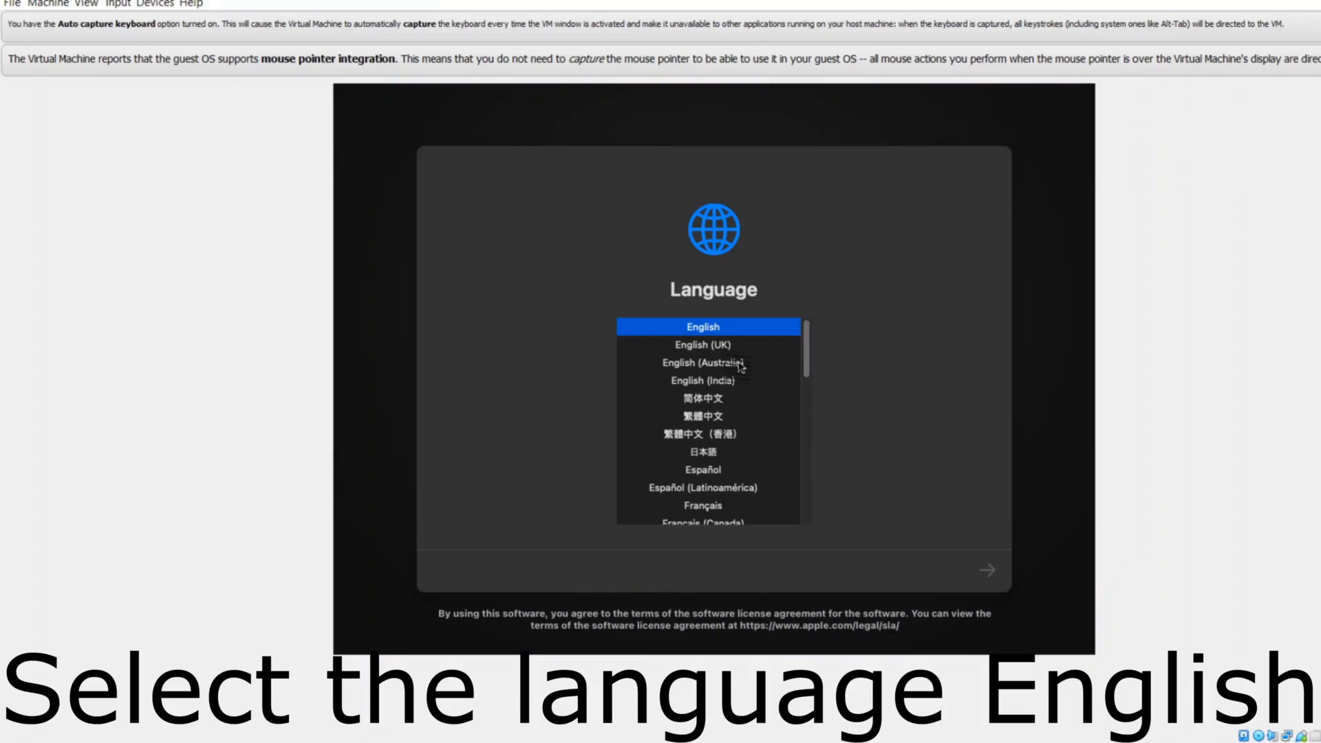
left_click(701, 381)
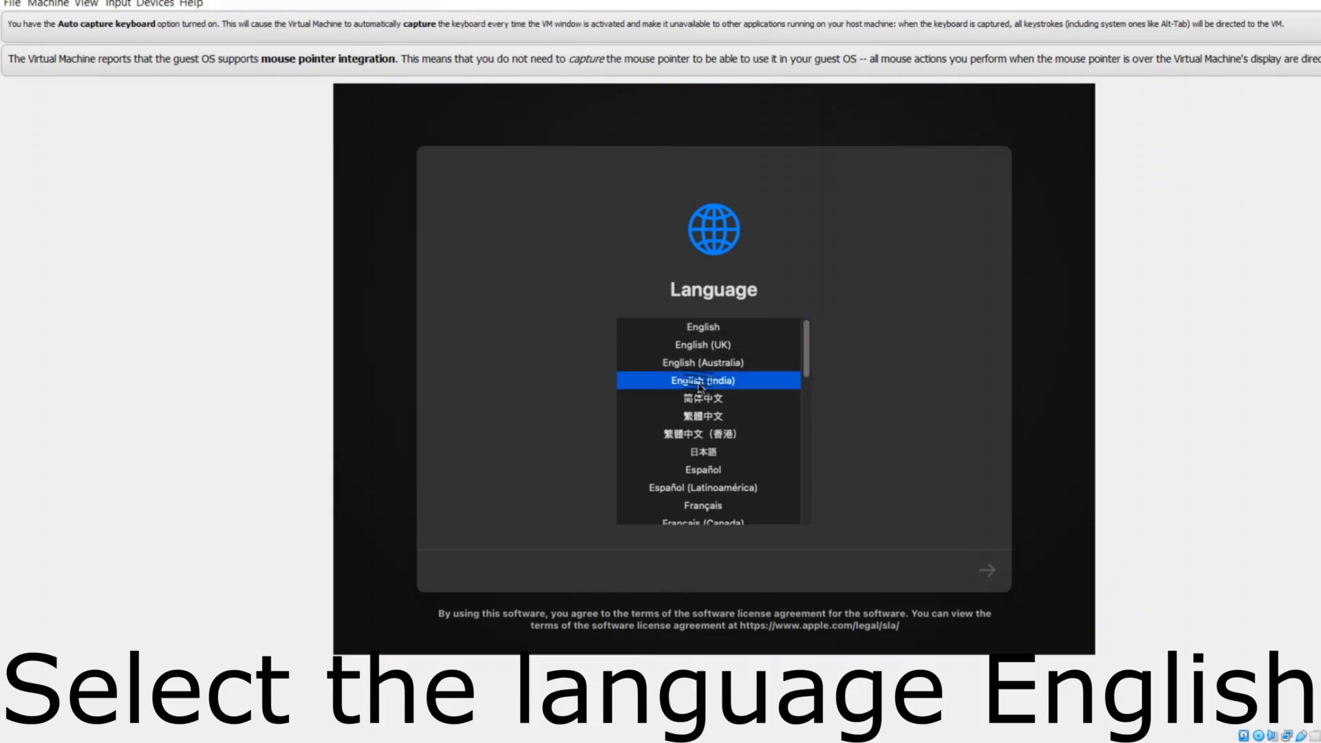
left_click(977, 579)
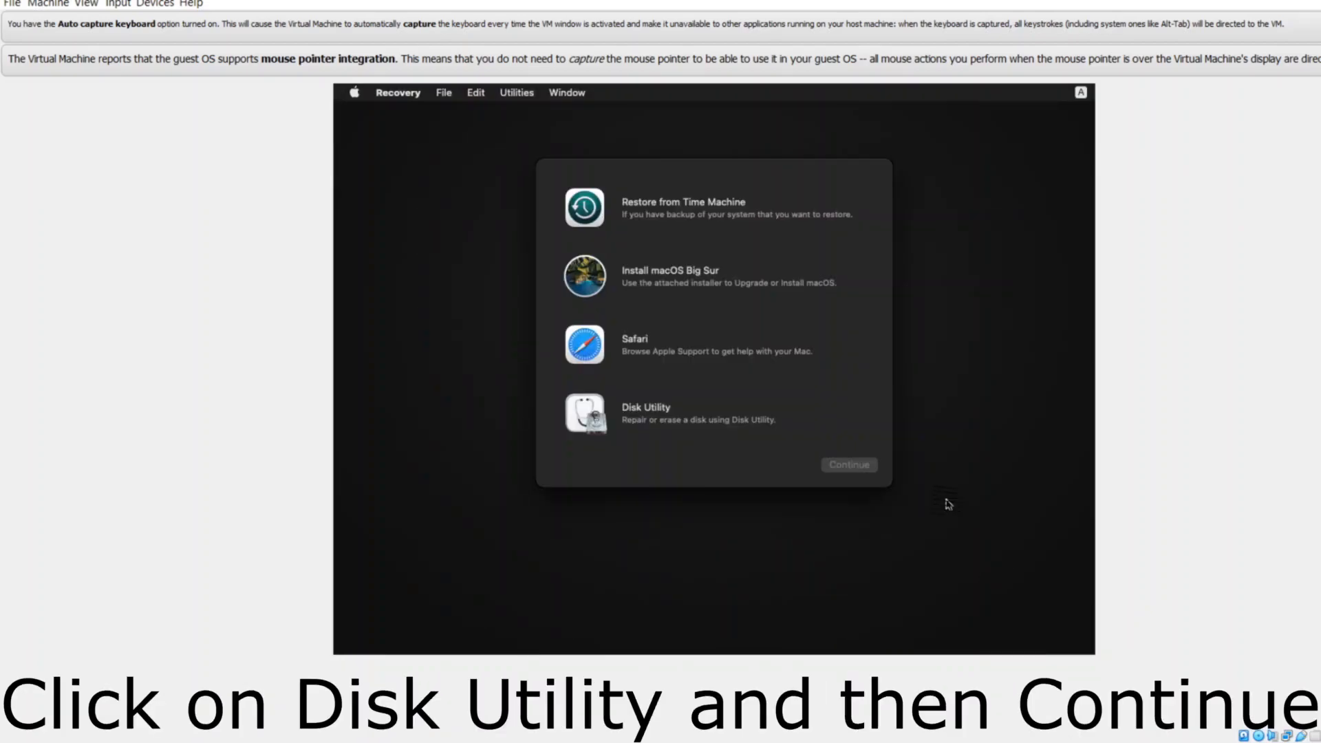
In Disk Utility, erase VBOX HARDDISK Media as MacOS with APFS format and GUID Partition Map, and close the utility
left_click(676, 405)
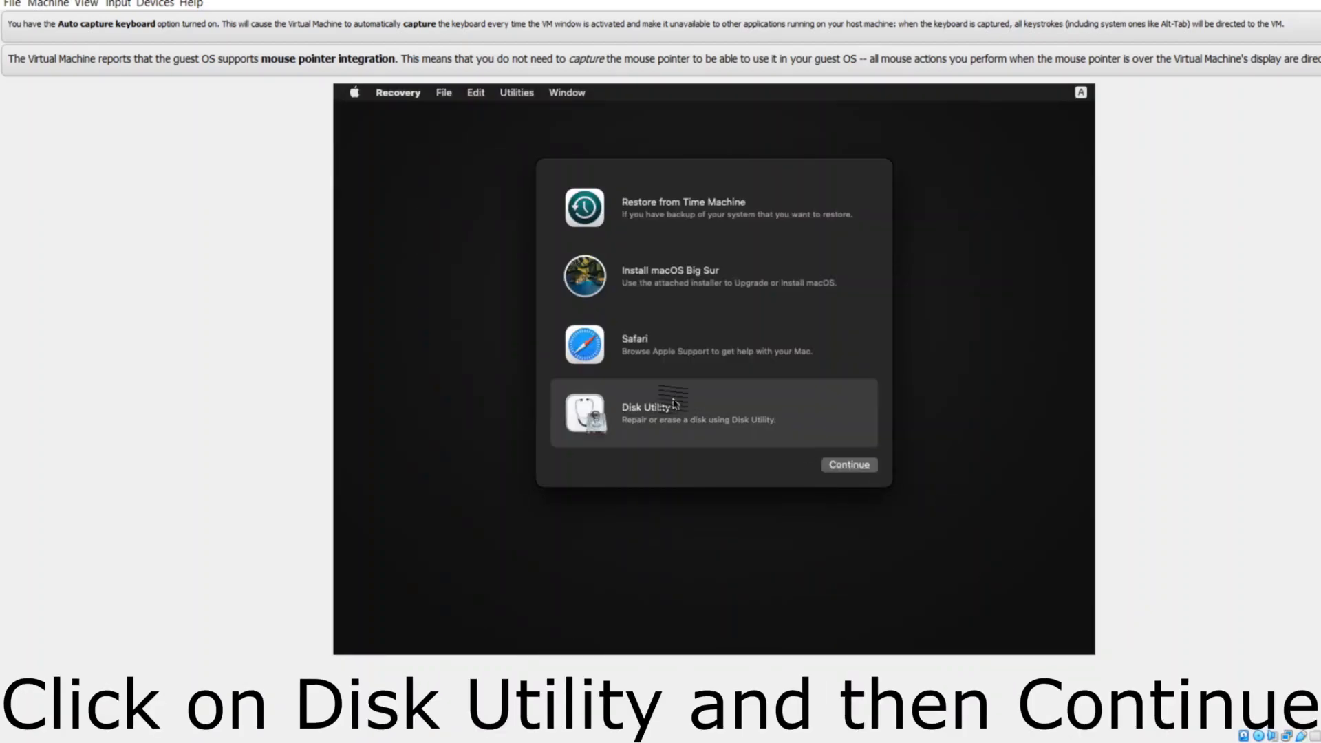
left_click(846, 466)
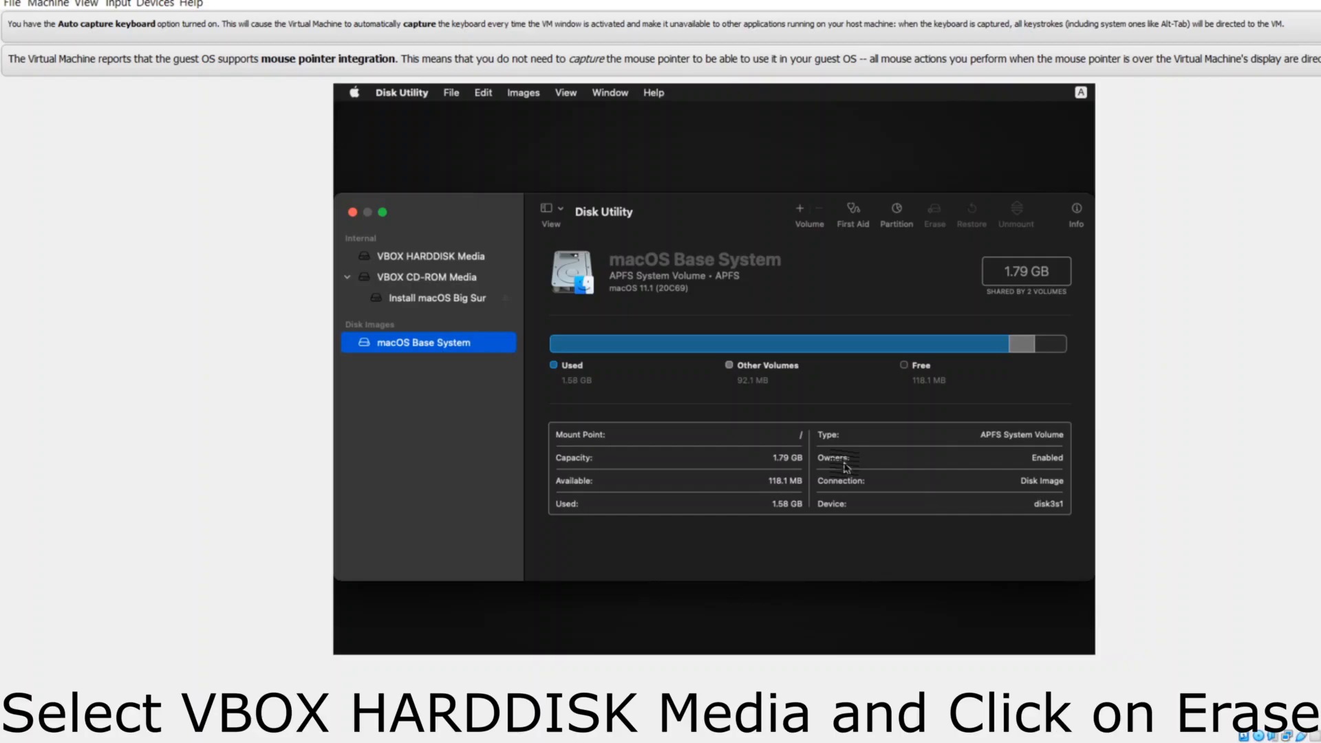
left_click(431, 260)
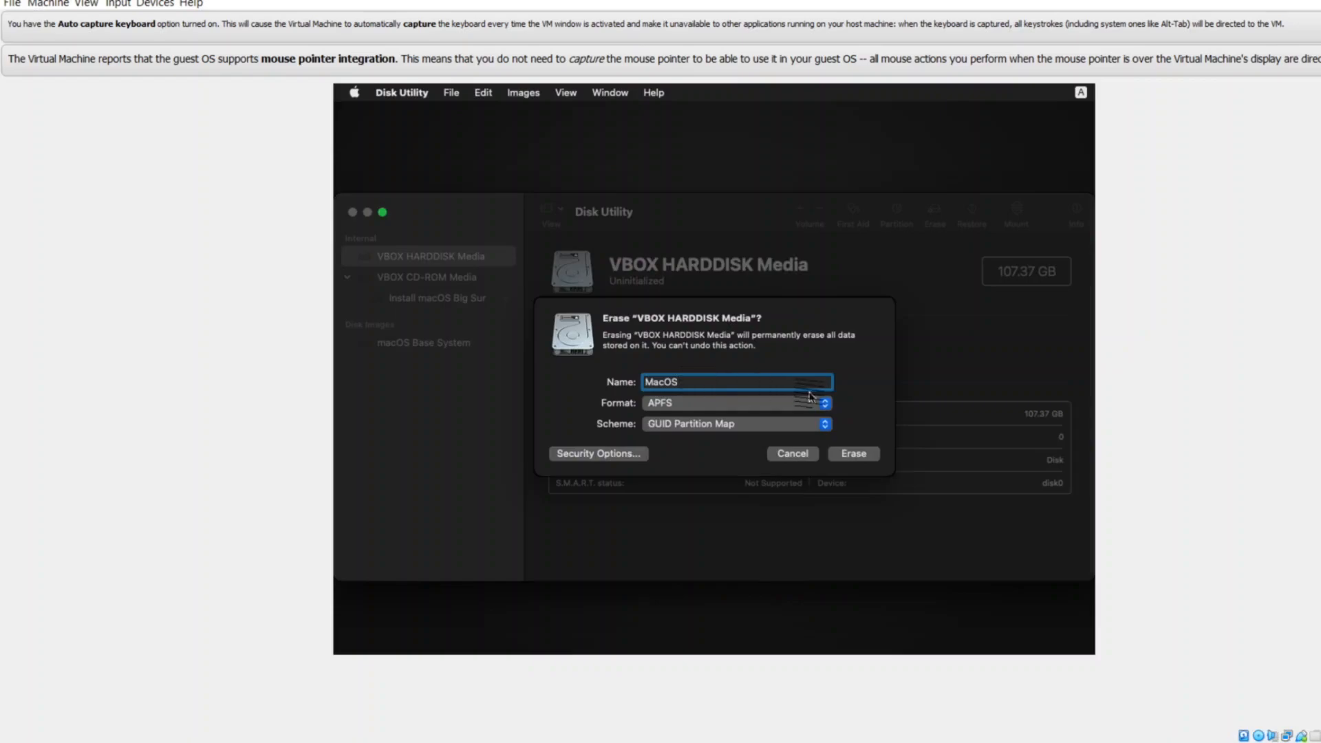
left_click(853, 455)
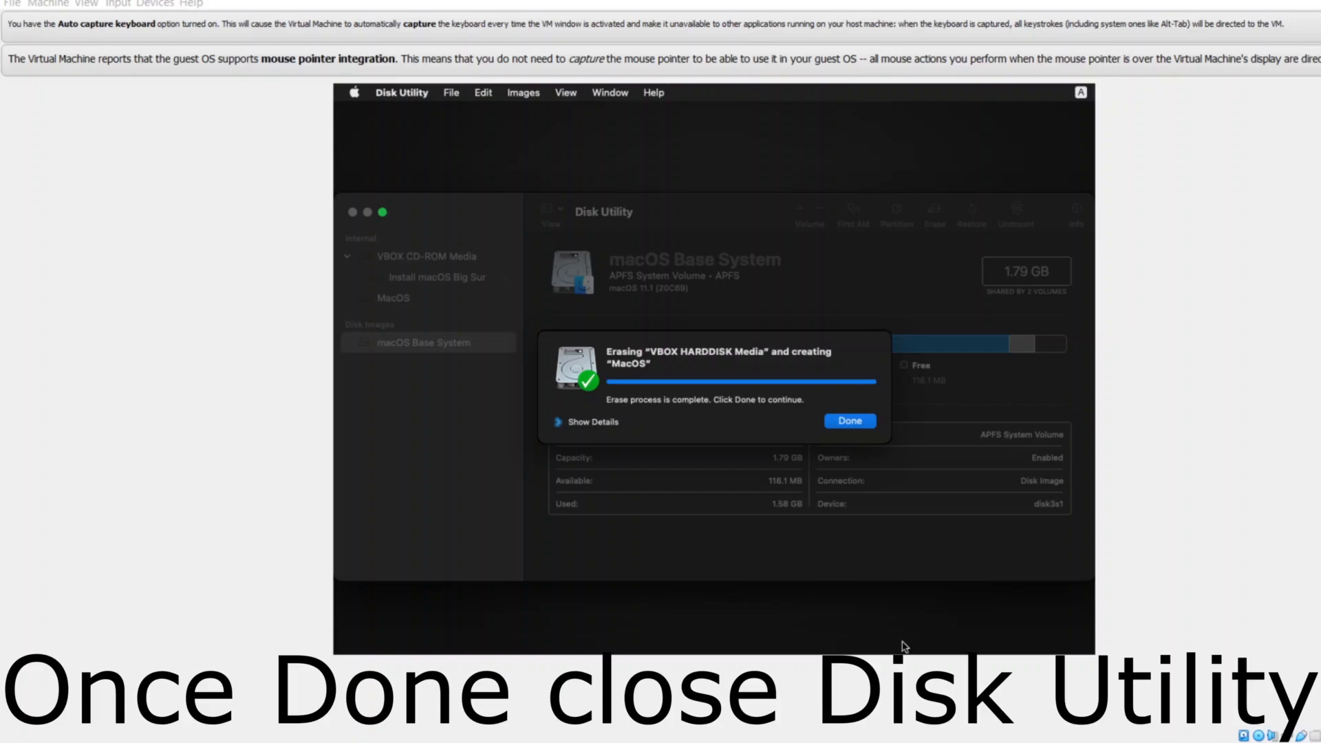
left_click(851, 421)
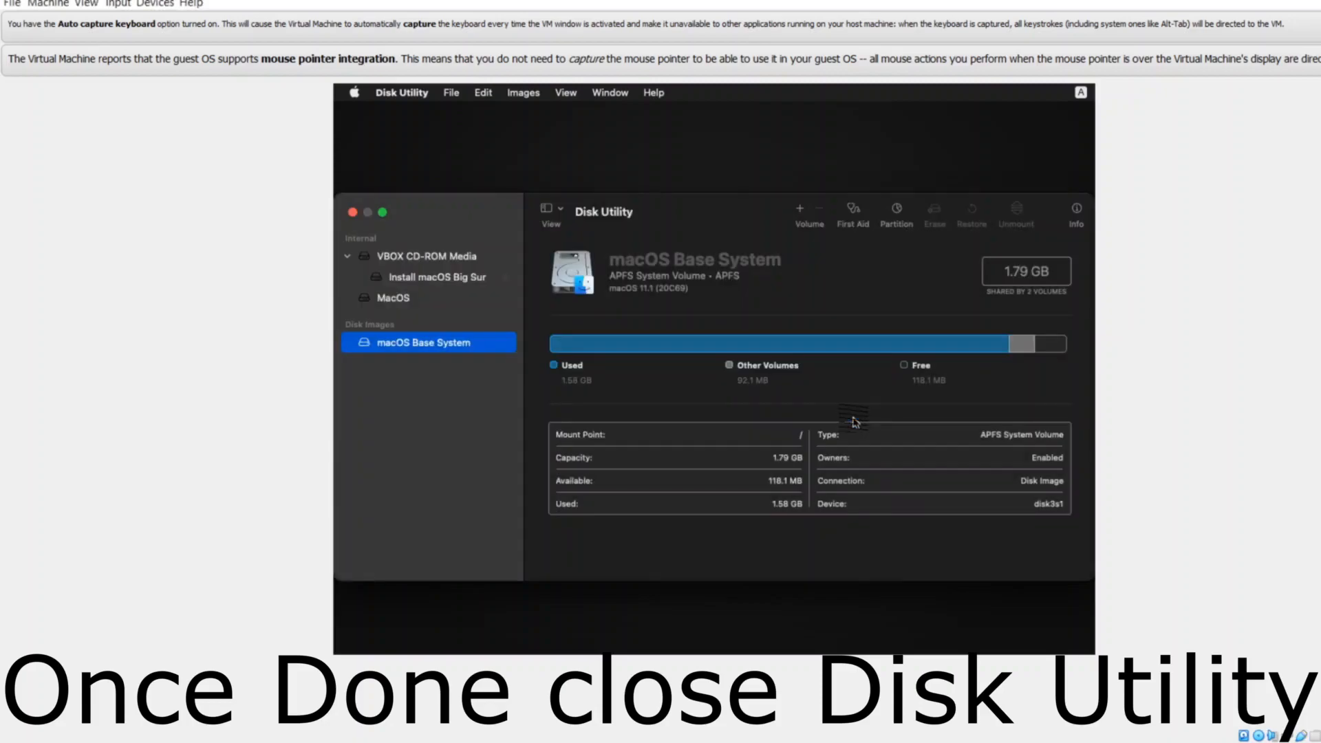
left_click(352, 213)
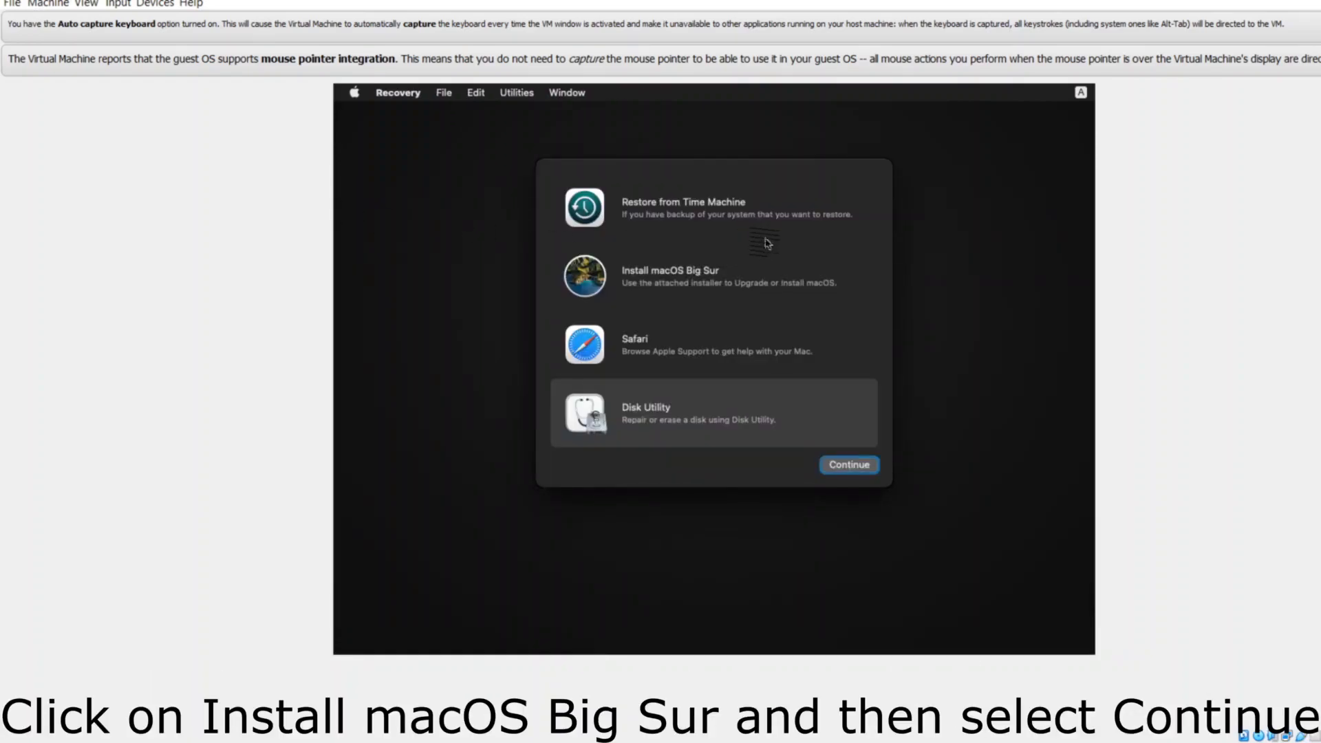
Start installing macOS Big Sur on the MacOS disk, accepting the software license agreement
left_click(672, 286)
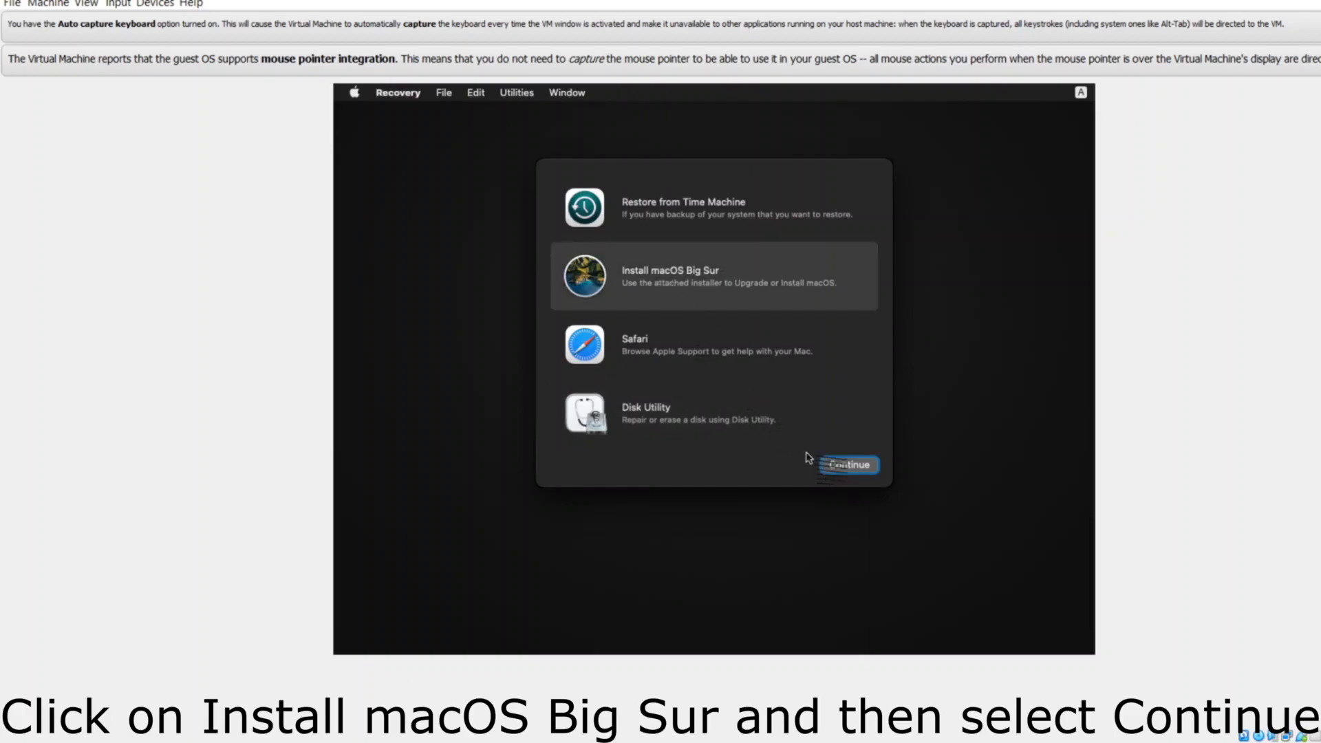
left_click(834, 471)
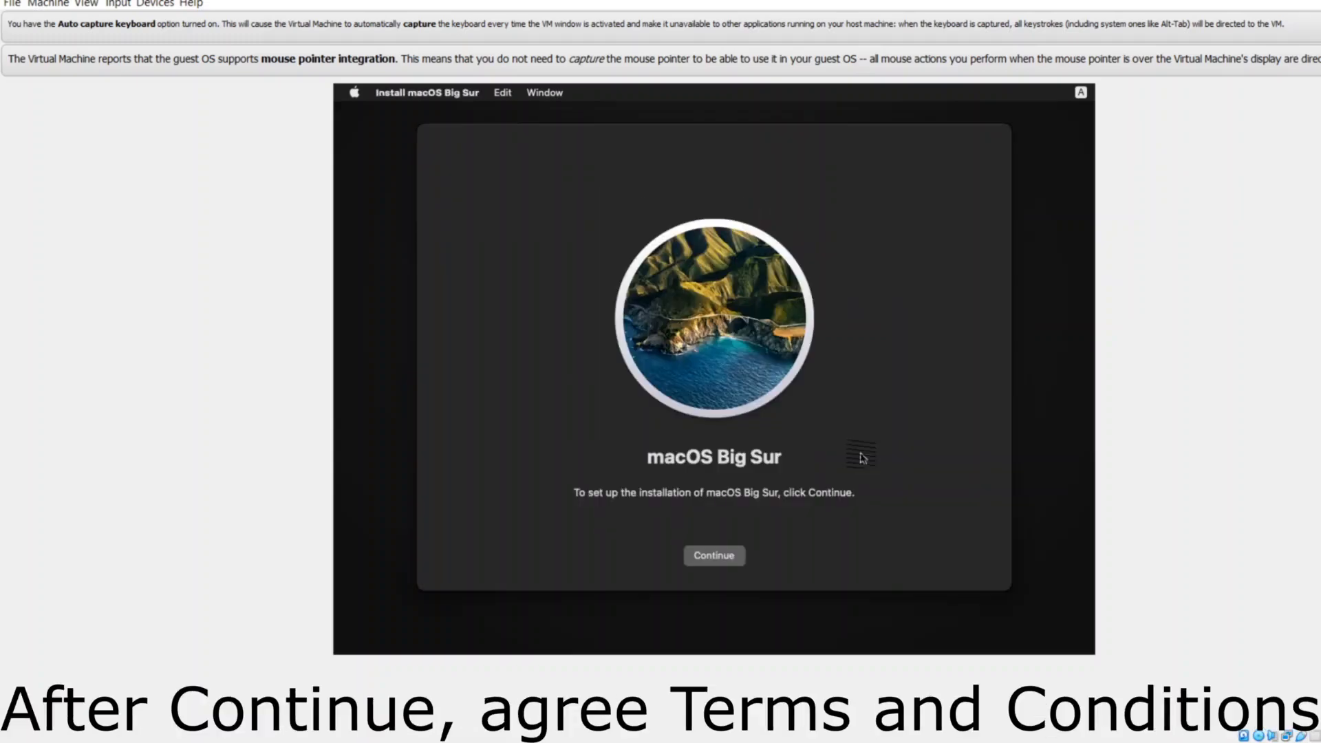
left_click(716, 557)
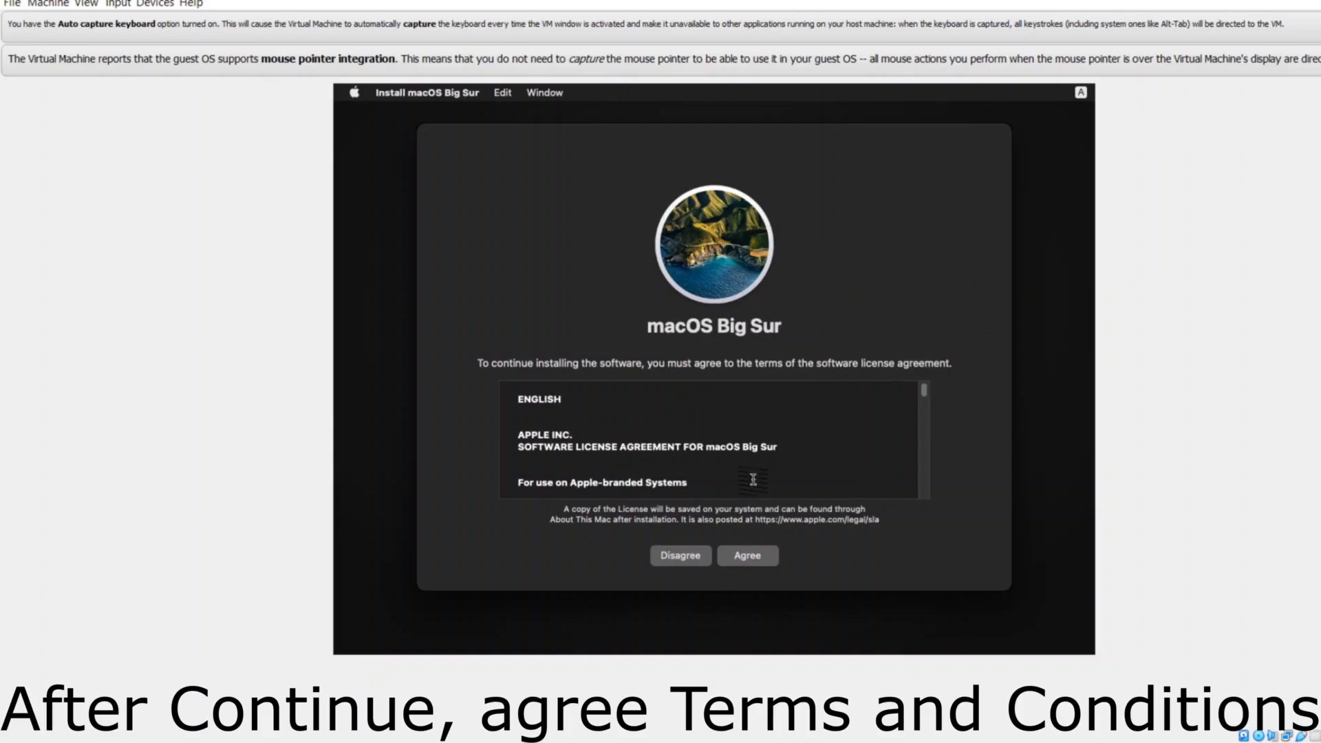
left_click(753, 562)
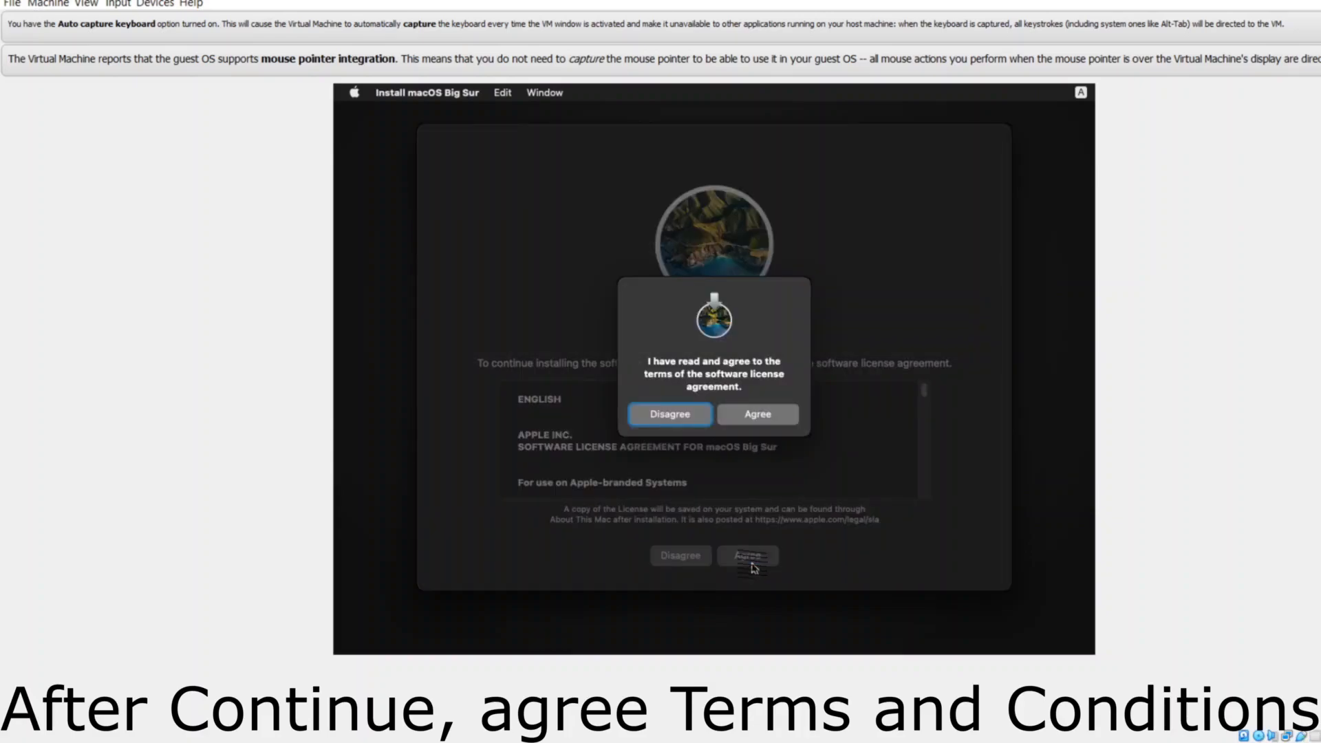
left_click(768, 415)
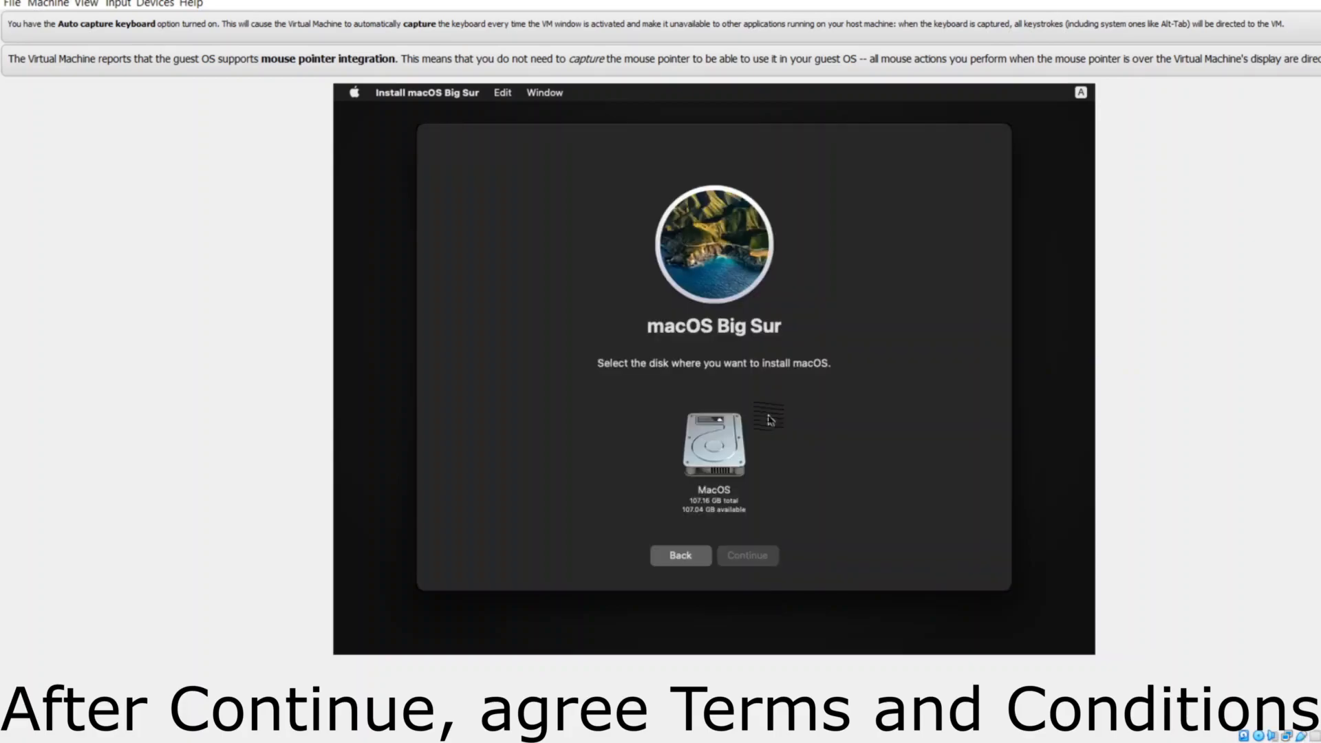
left_click(757, 447)
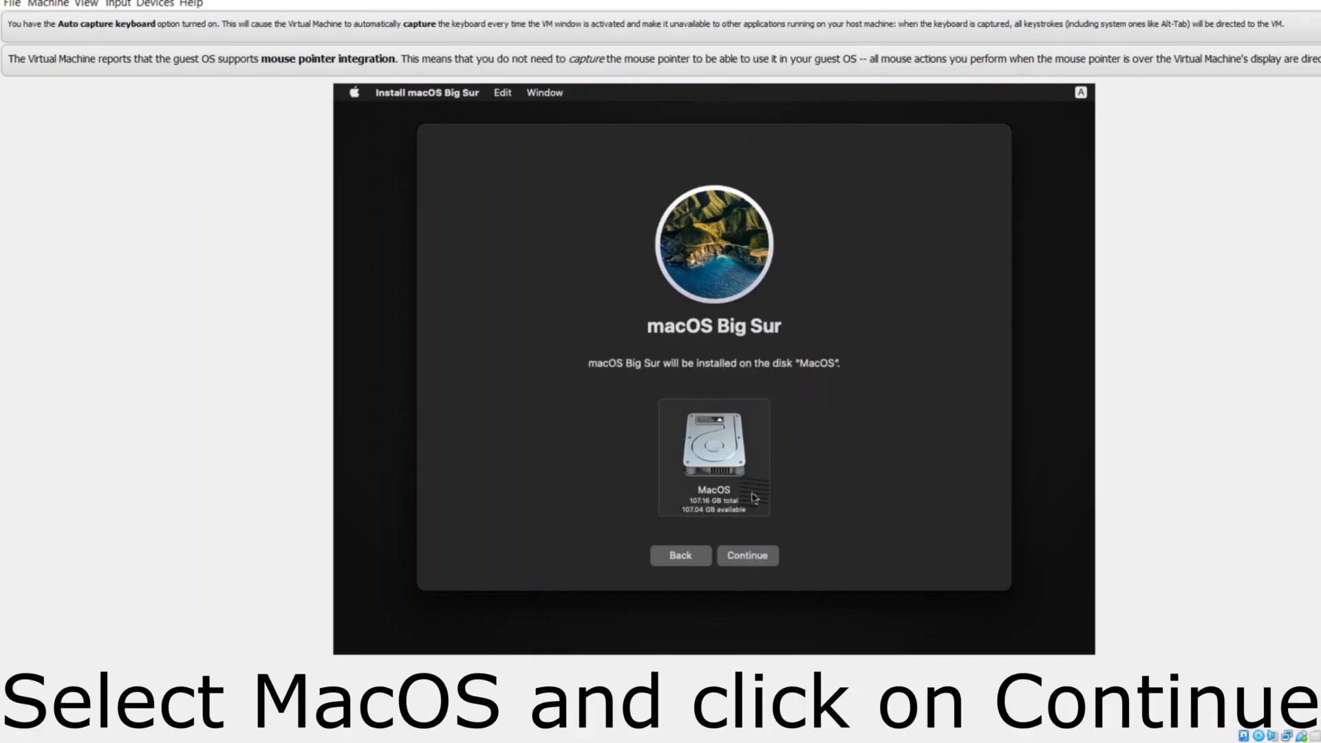
left_click(754, 558)
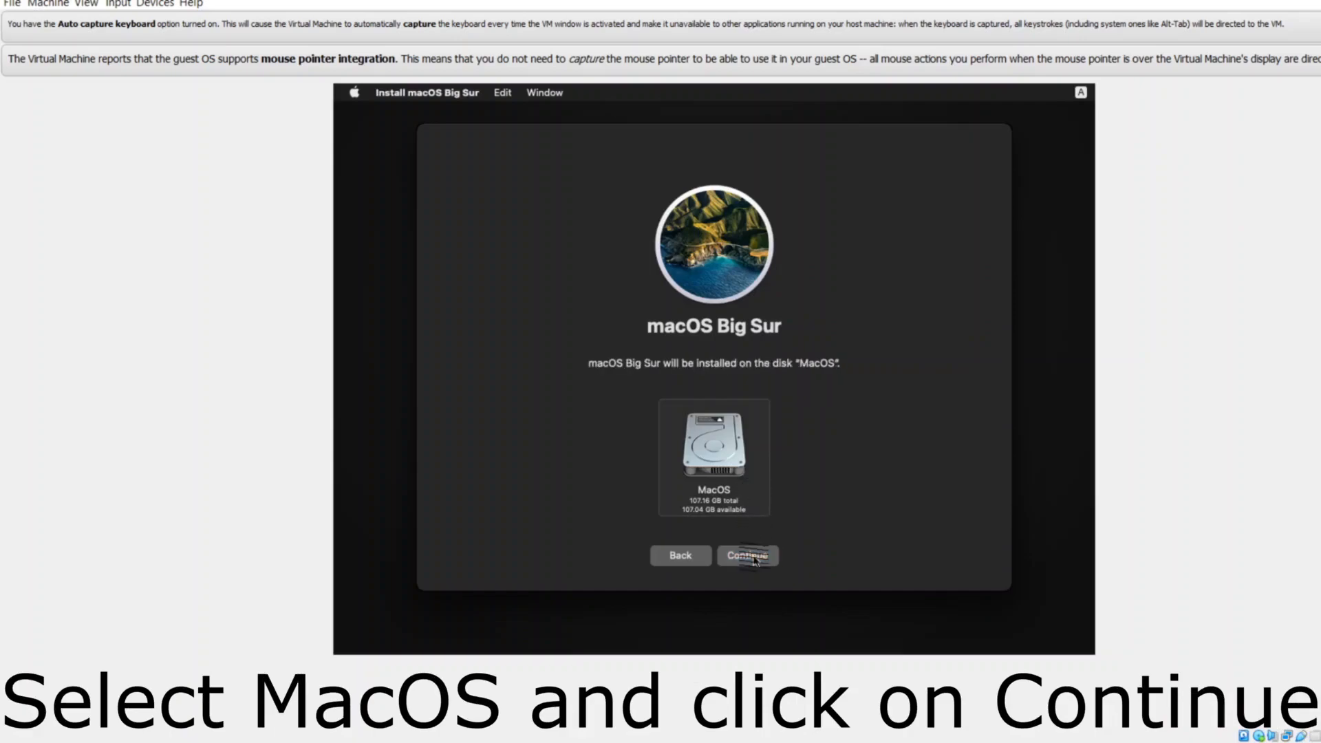